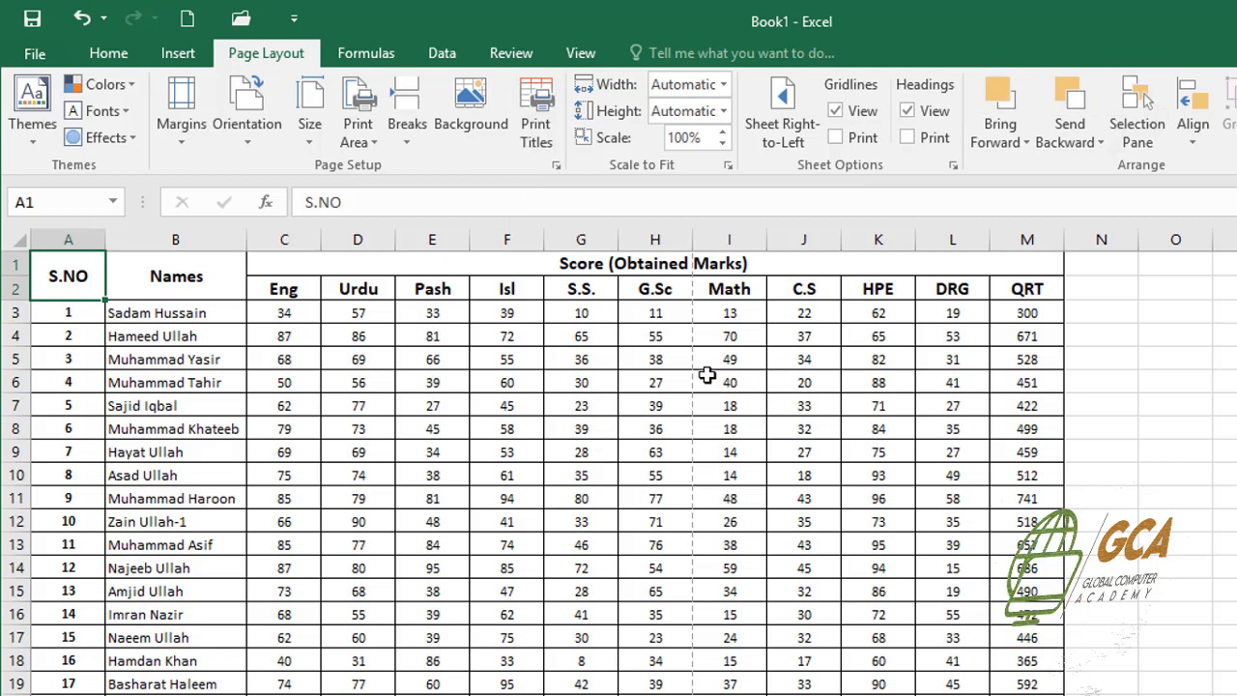
Preview both printed pages of the score sheet to see how its columns split across pages
click(336, 319)
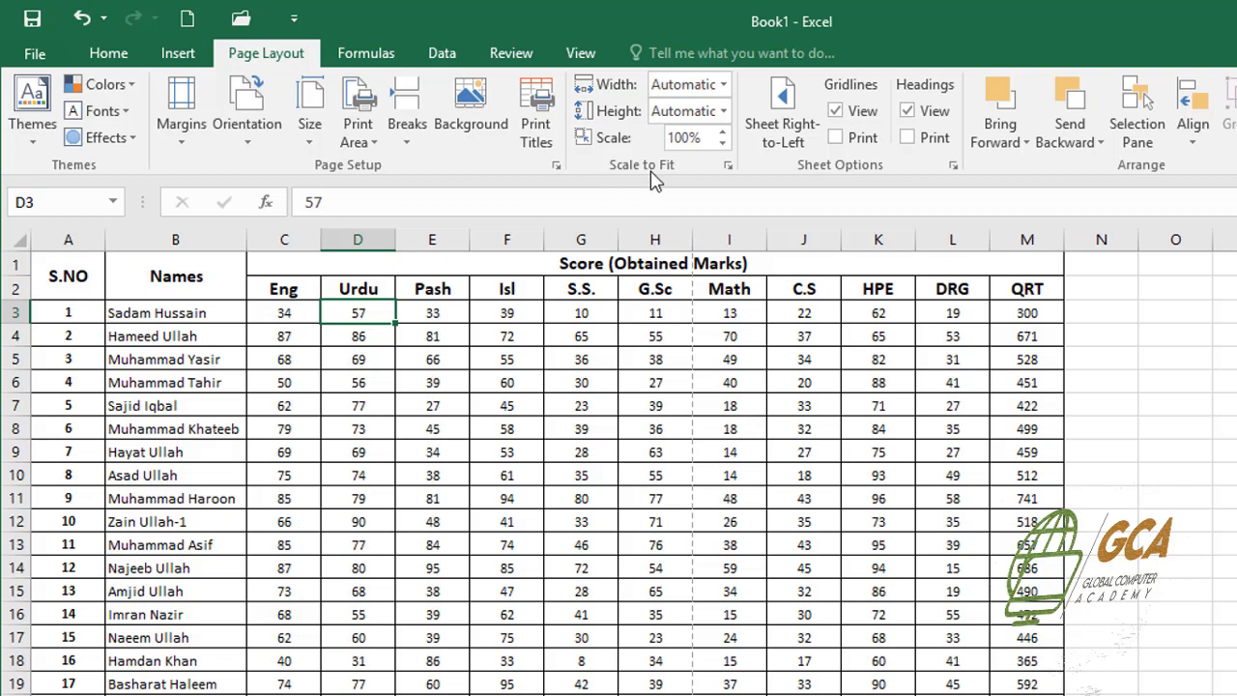
click(798, 366)
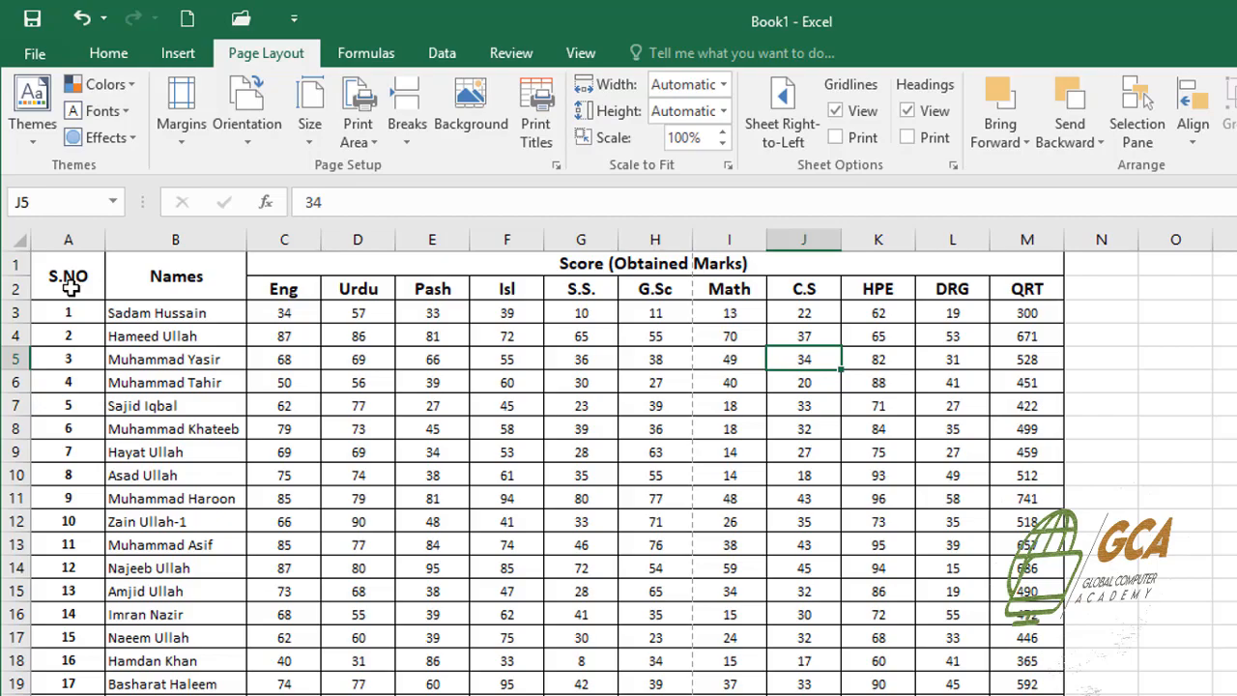
key(ctrl+p)
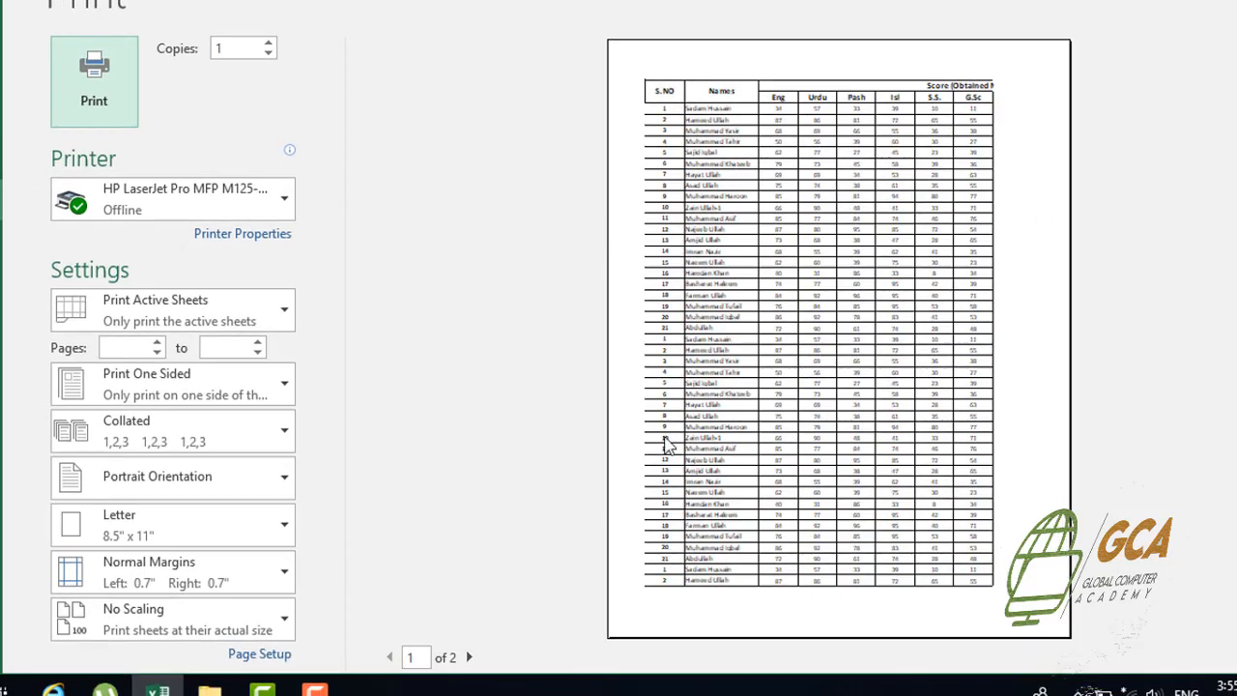
click(469, 657)
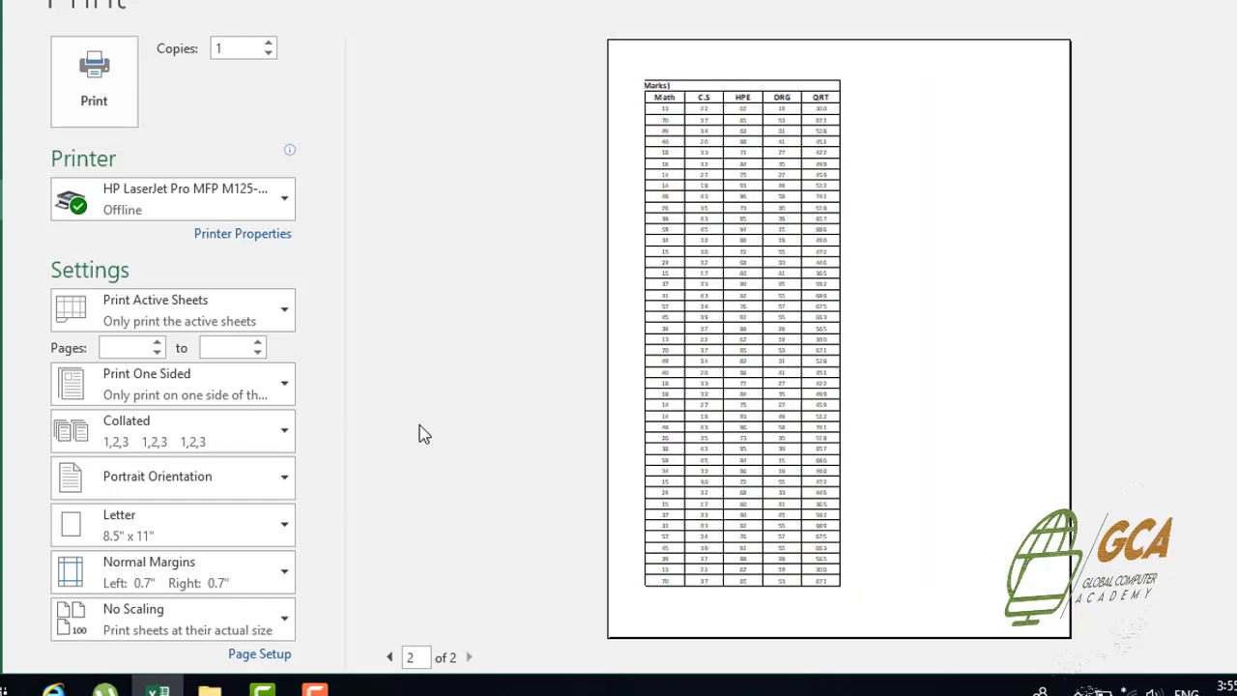
key(Escape)
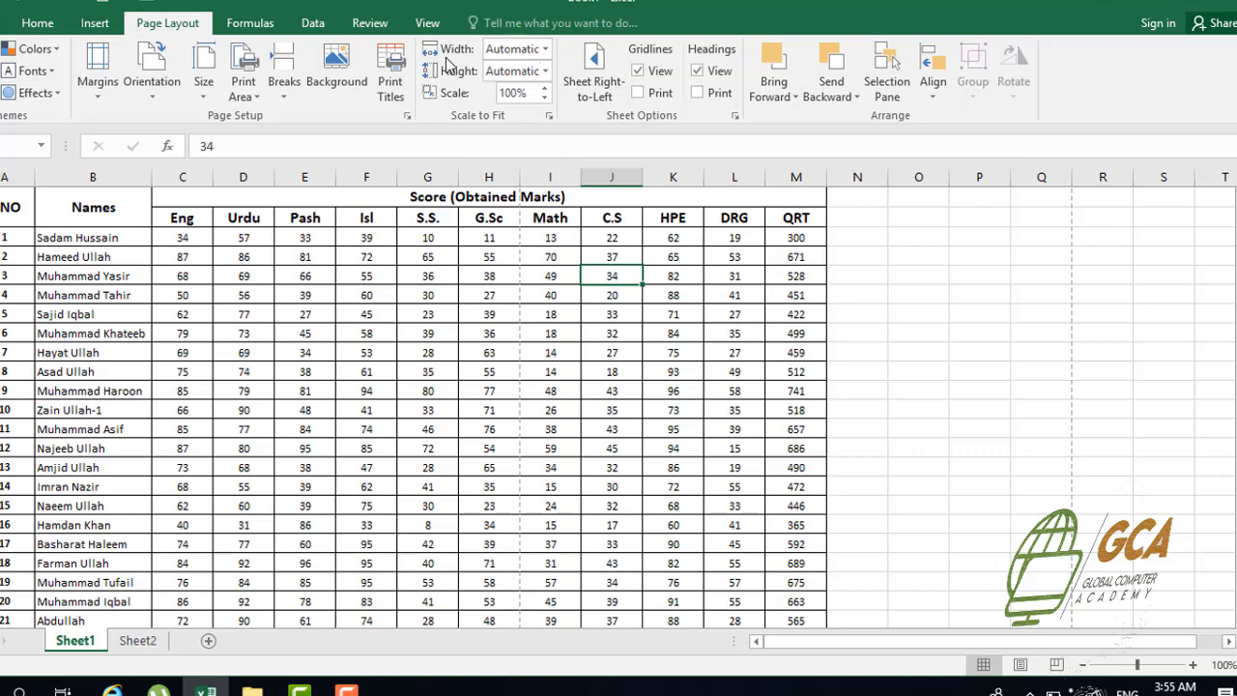
Set the print scaling width to 1 page and check the score table in the print preview
click(544, 53)
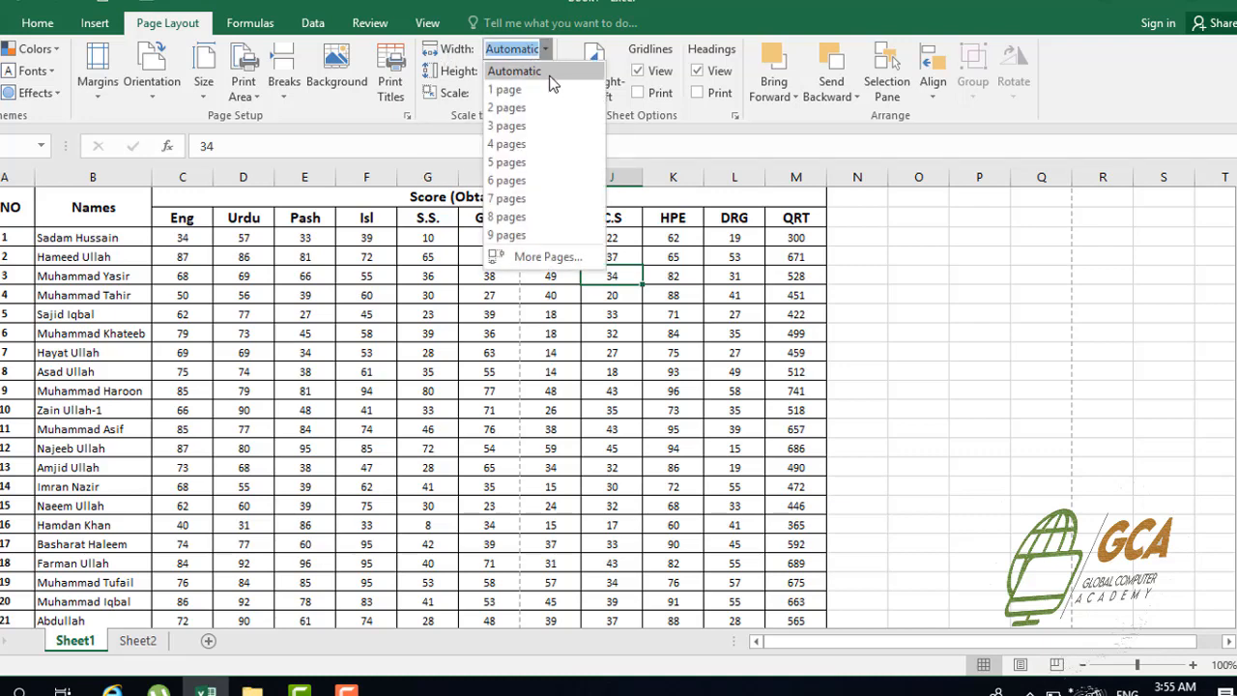
click(531, 90)
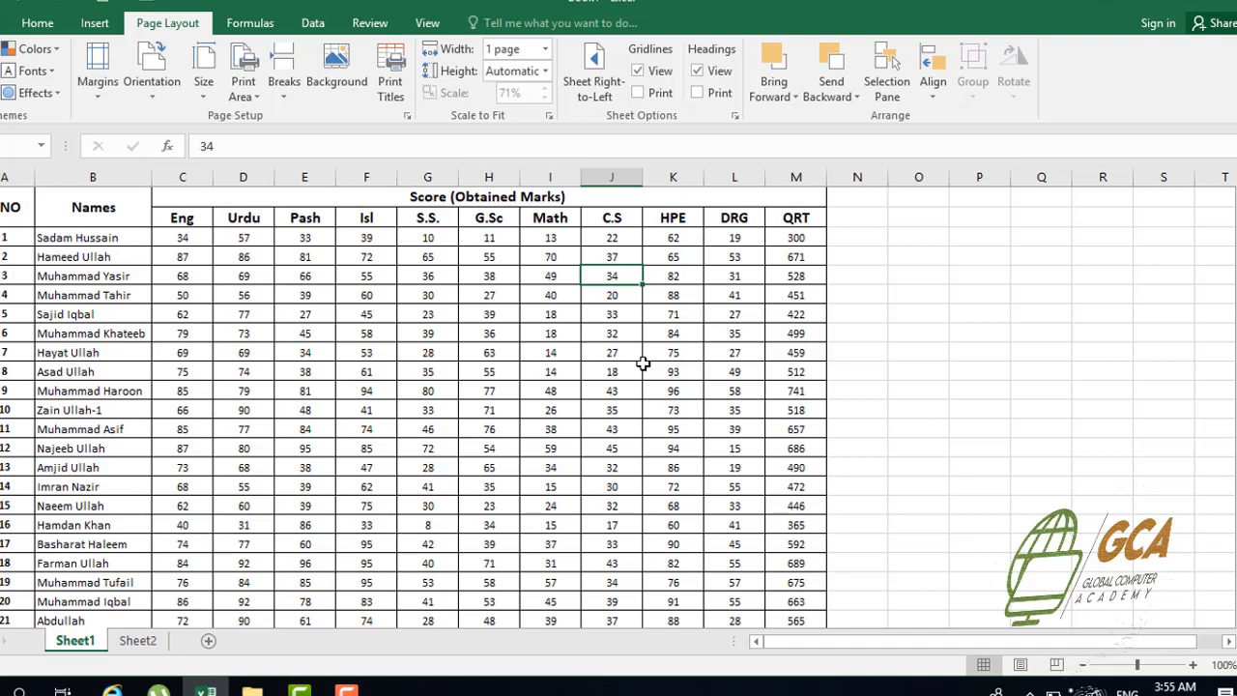
key(ctrl+p)
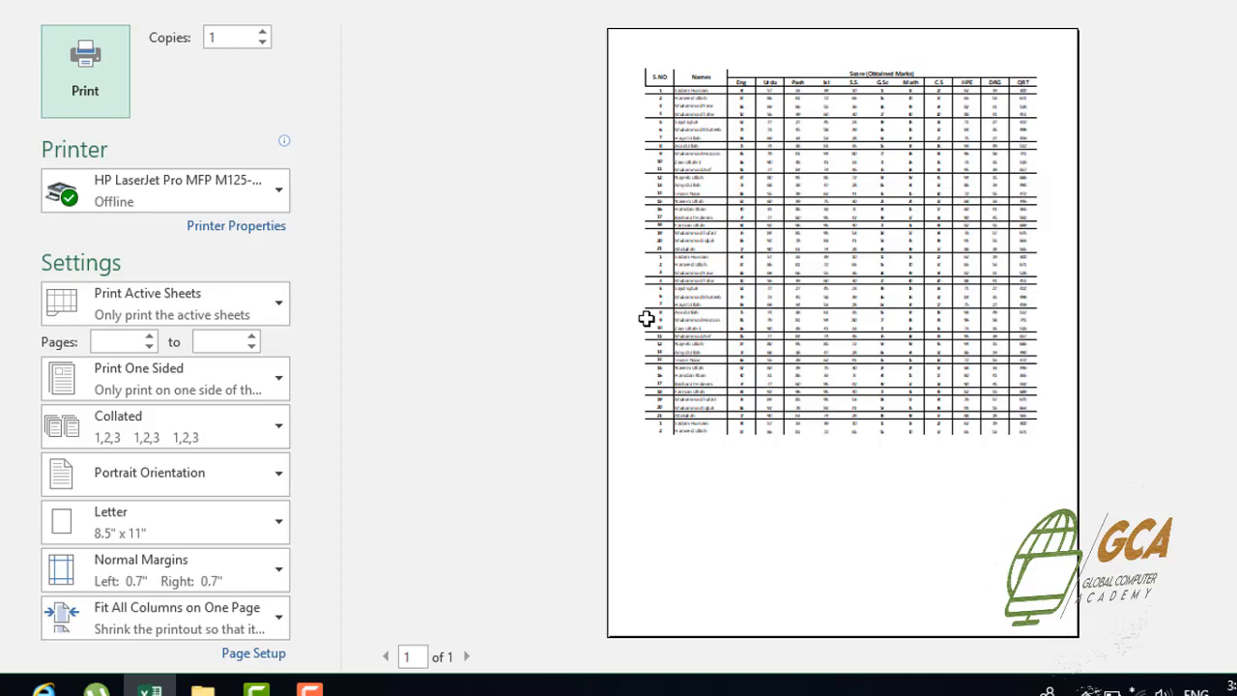
key(Escape)
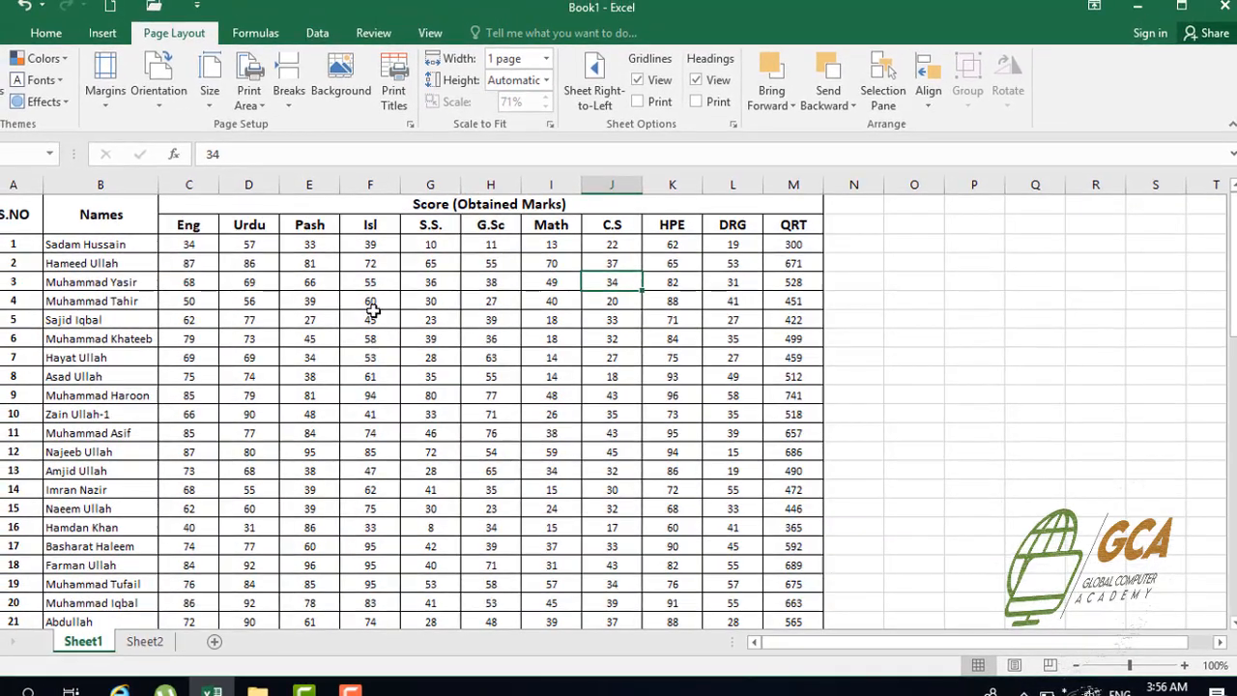
click(355, 309)
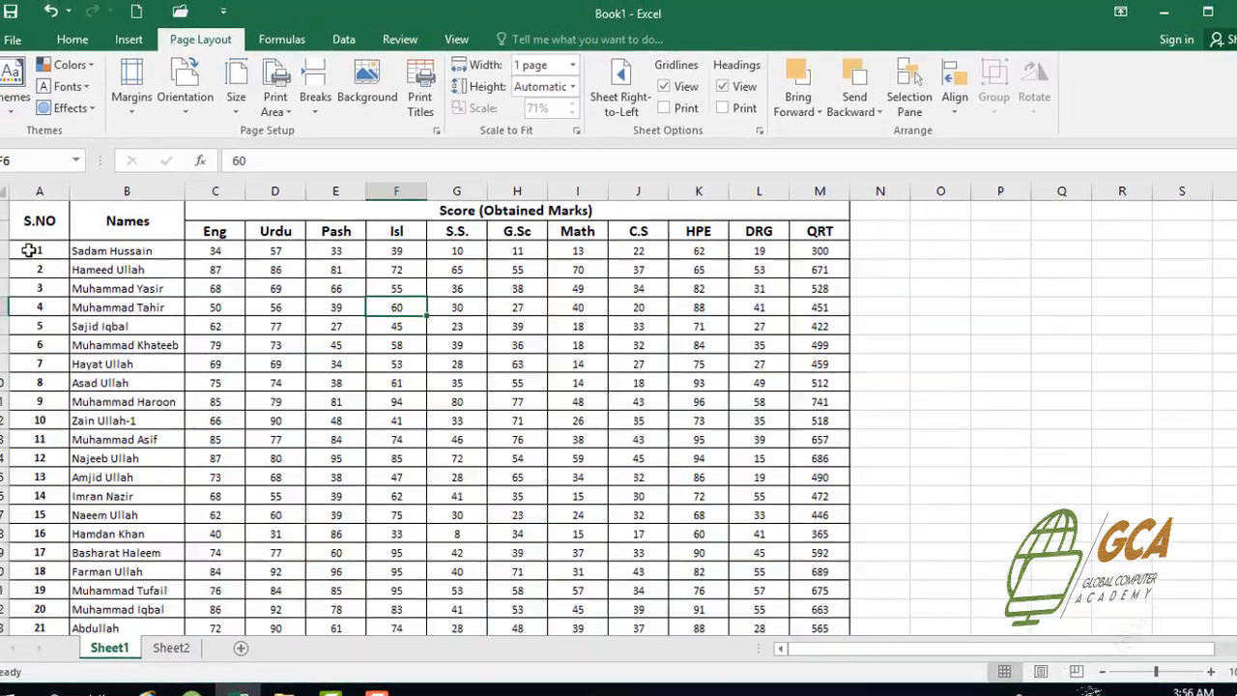
Copy the student records in A3:M25 and paste them below the table starting at cell A47
drag(14, 245, 835, 552)
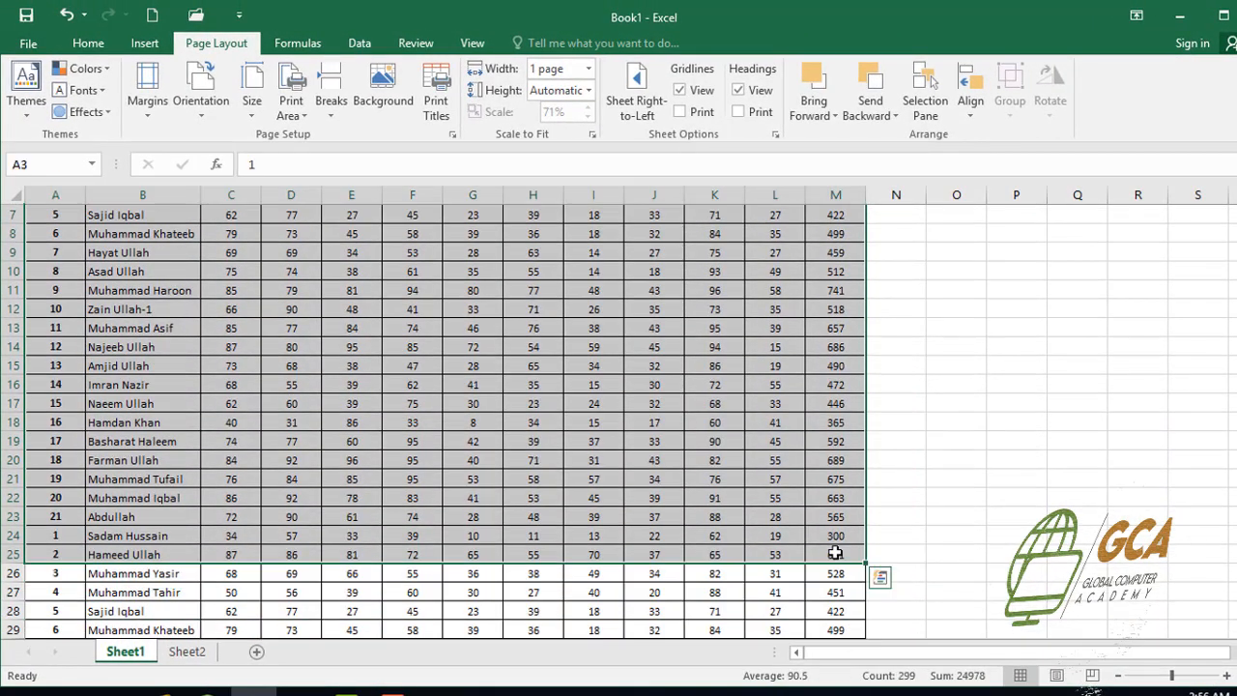
key(ctrl+c)
key(ctrl+q)
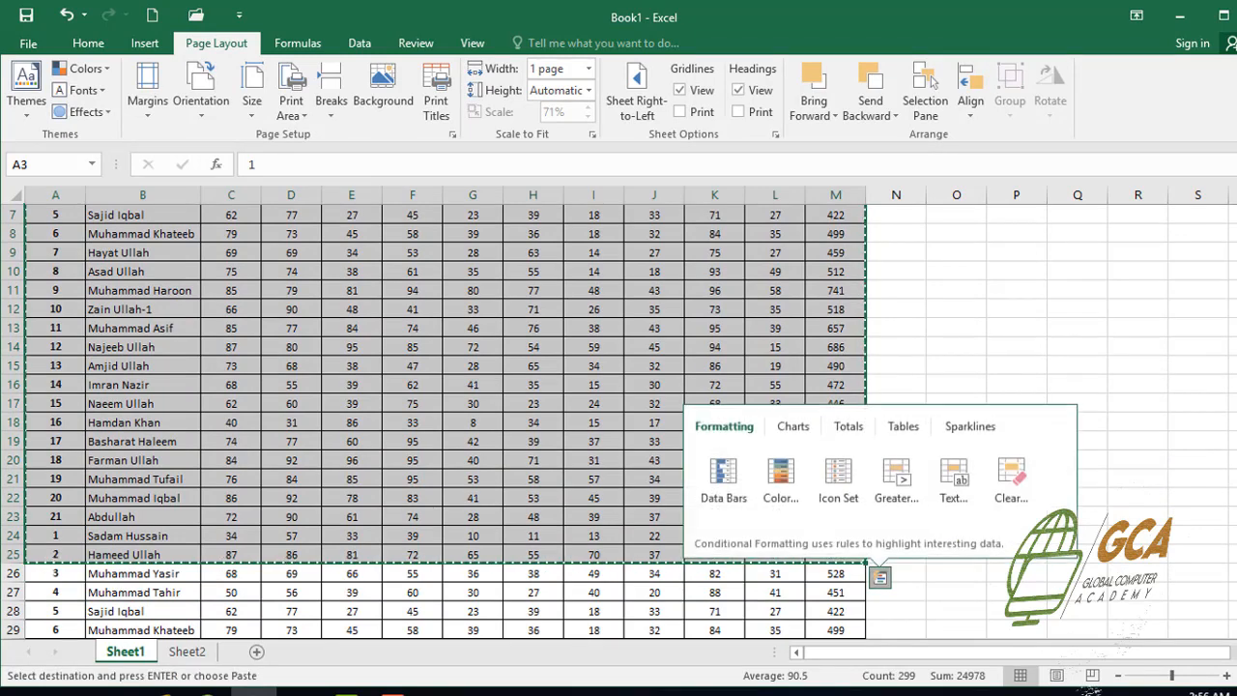
key(ctrl+n)
scroll(231, 414, down, 9)
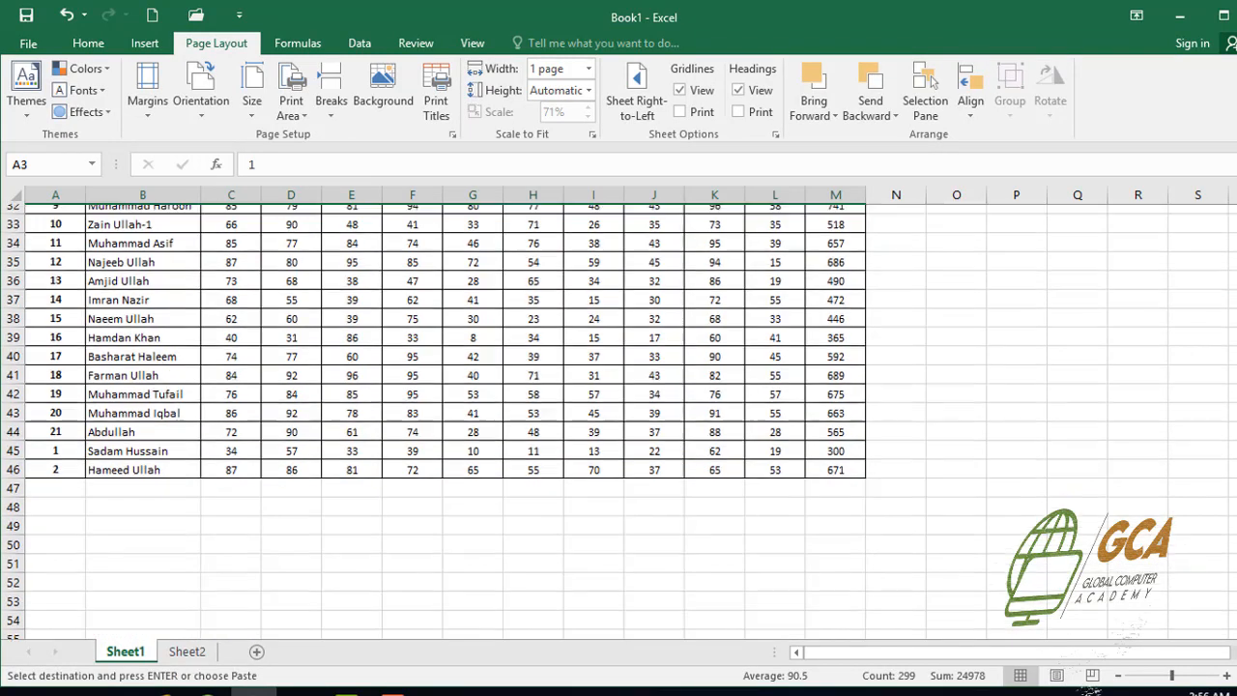
click(51, 489)
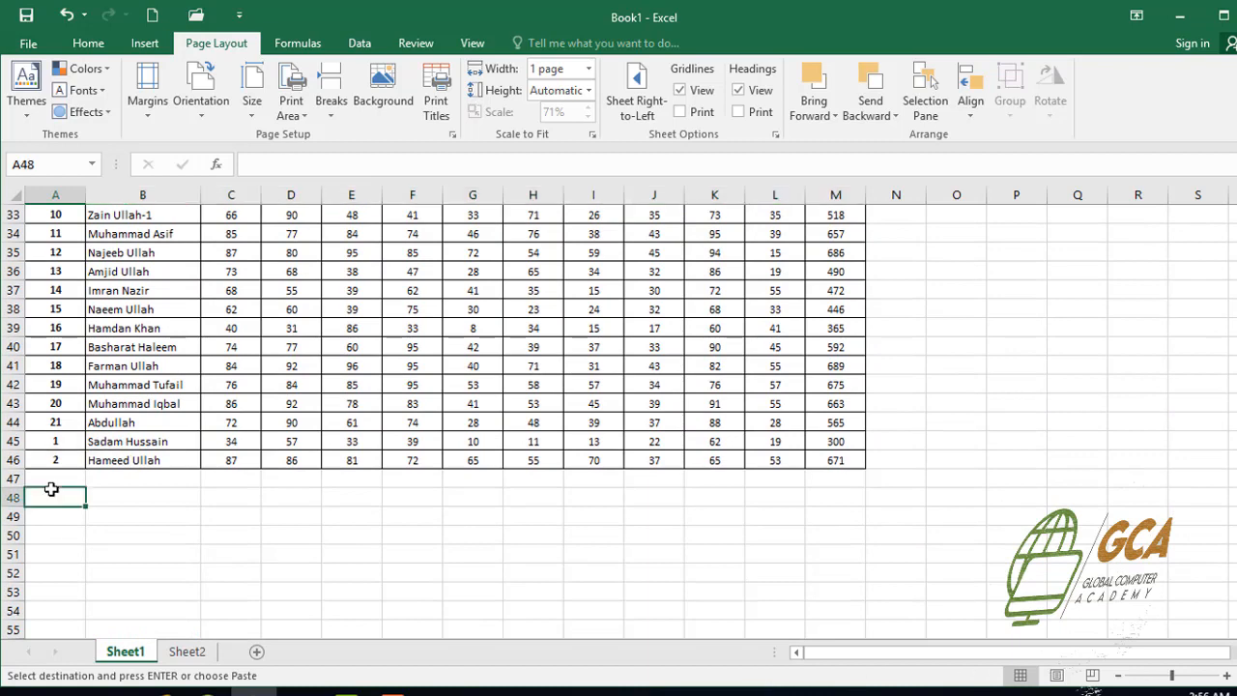
click(44, 477)
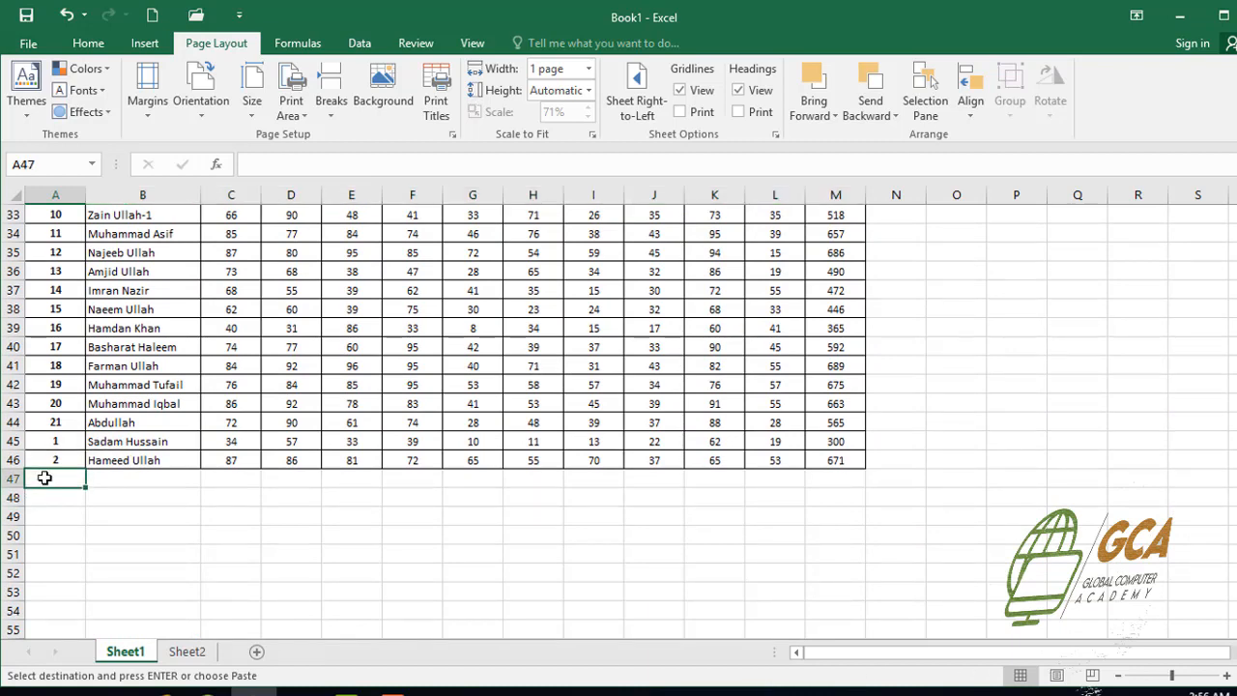
key(ctrl+v)
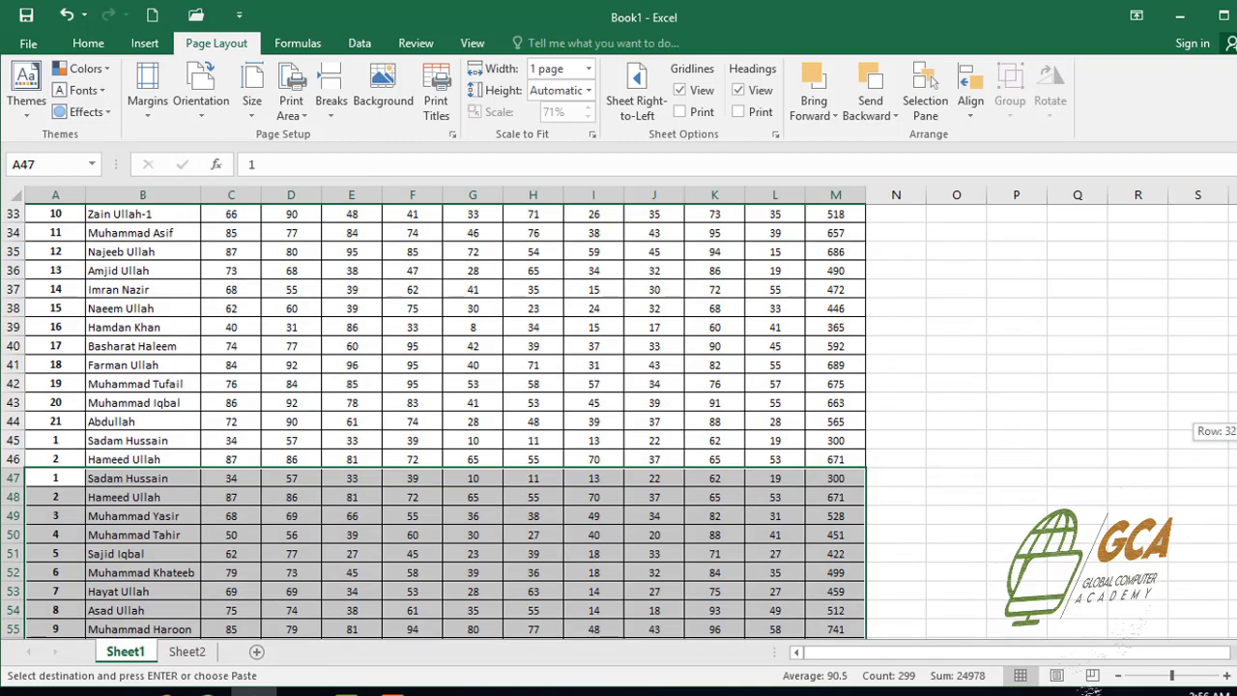
scroll(434, 416, up, 11)
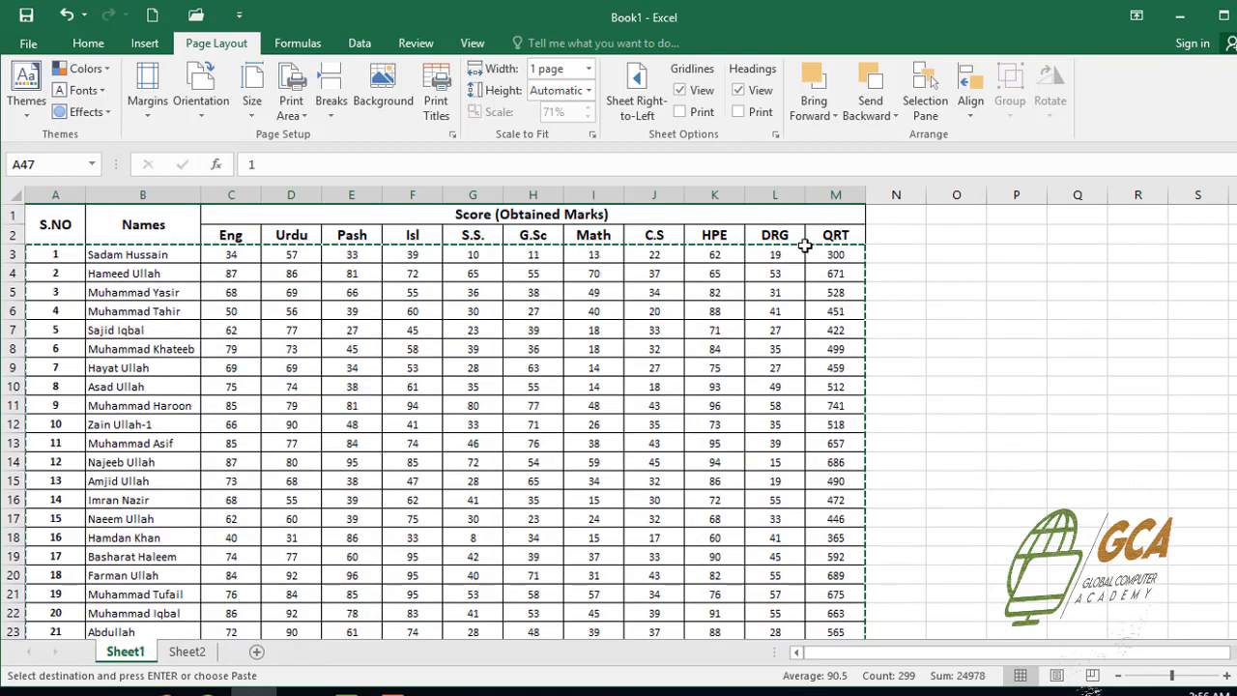
Set the print scaling width back to Automatic
click(568, 292)
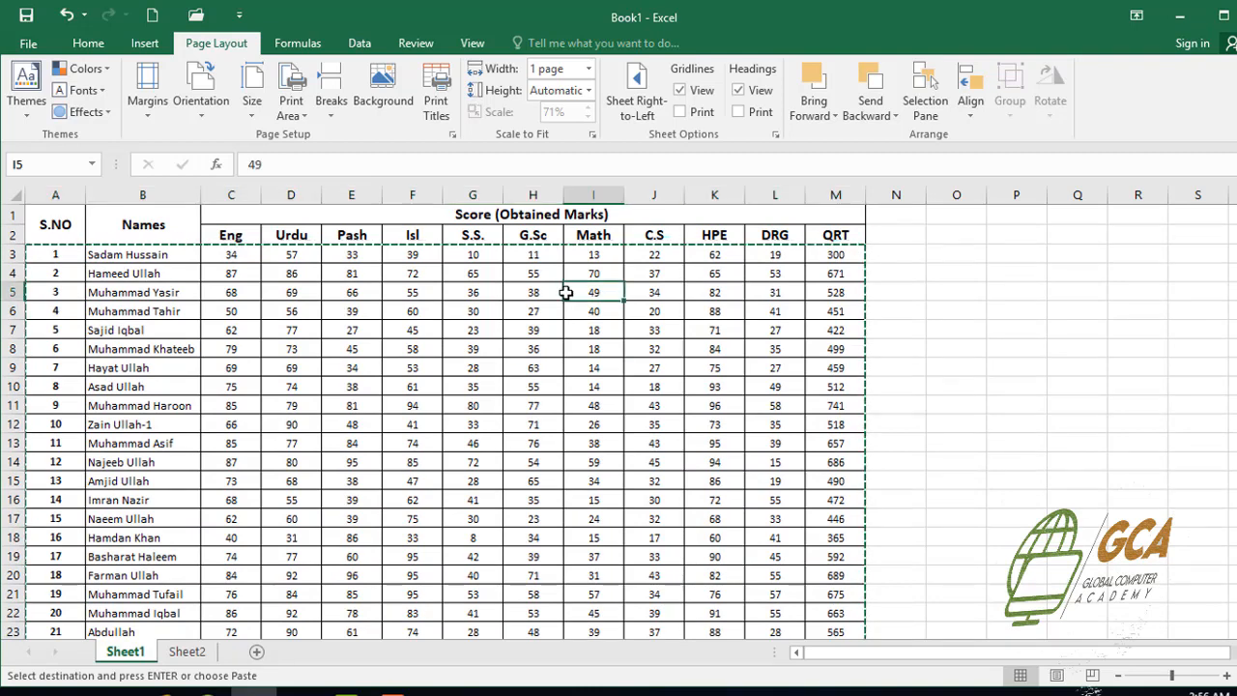
click(588, 70)
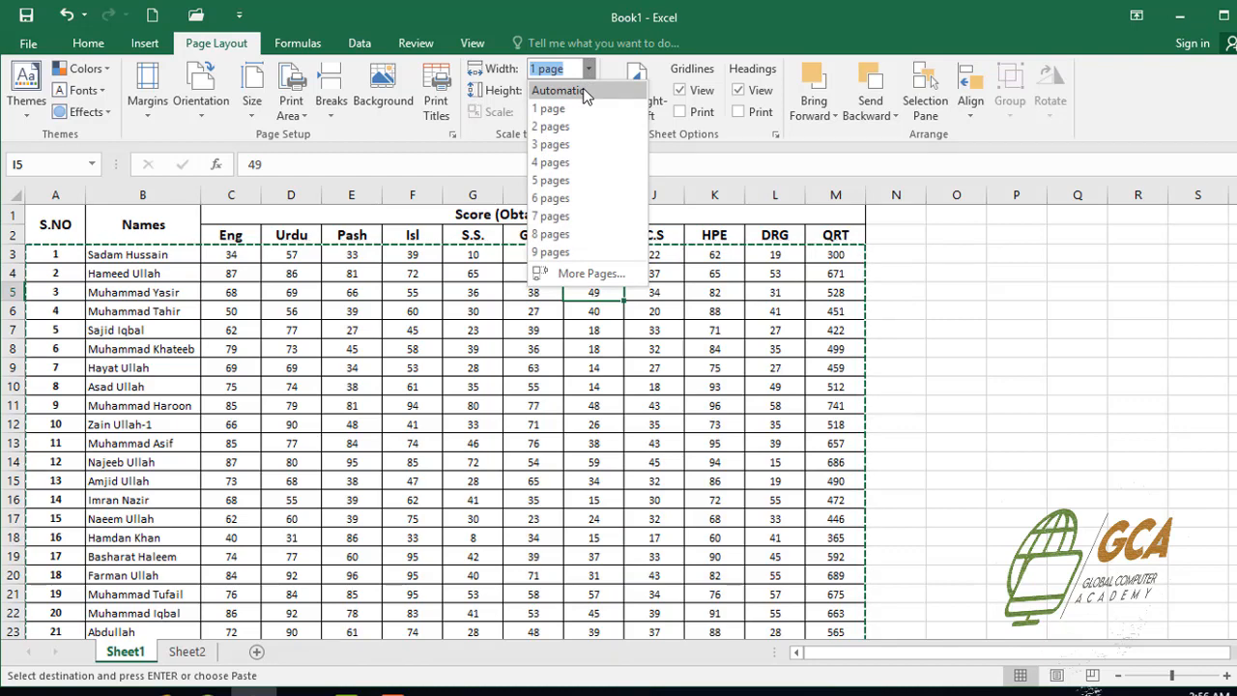
click(584, 91)
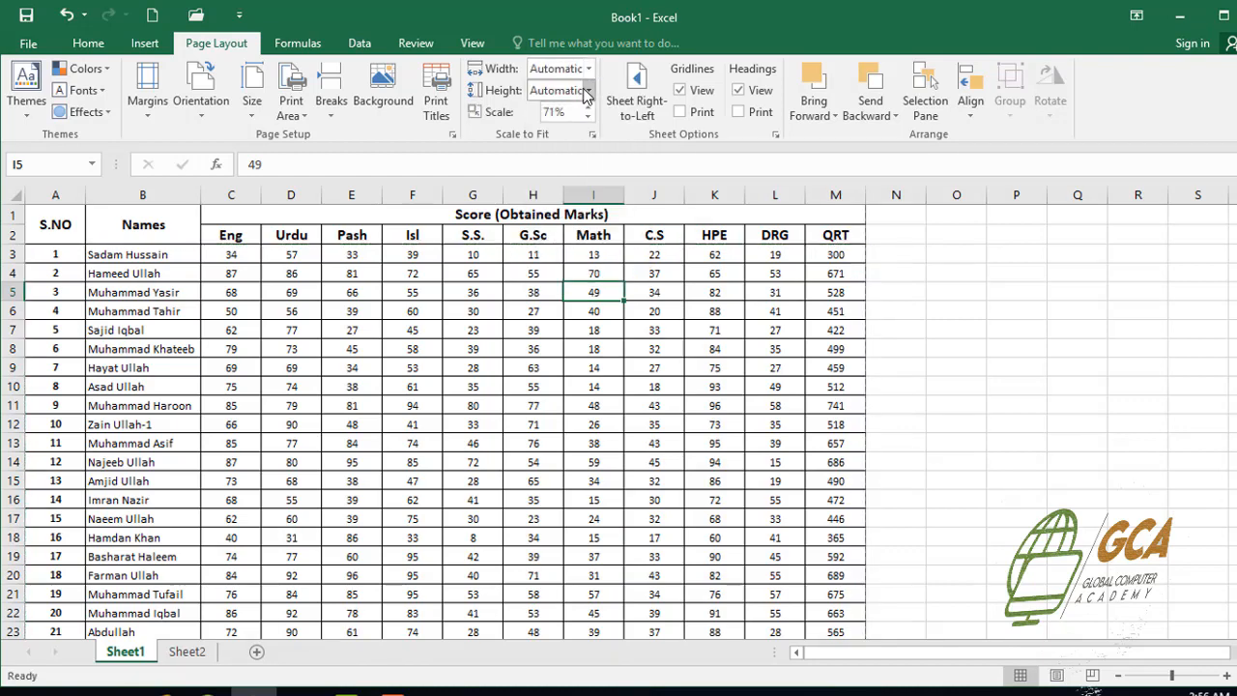
click(619, 331)
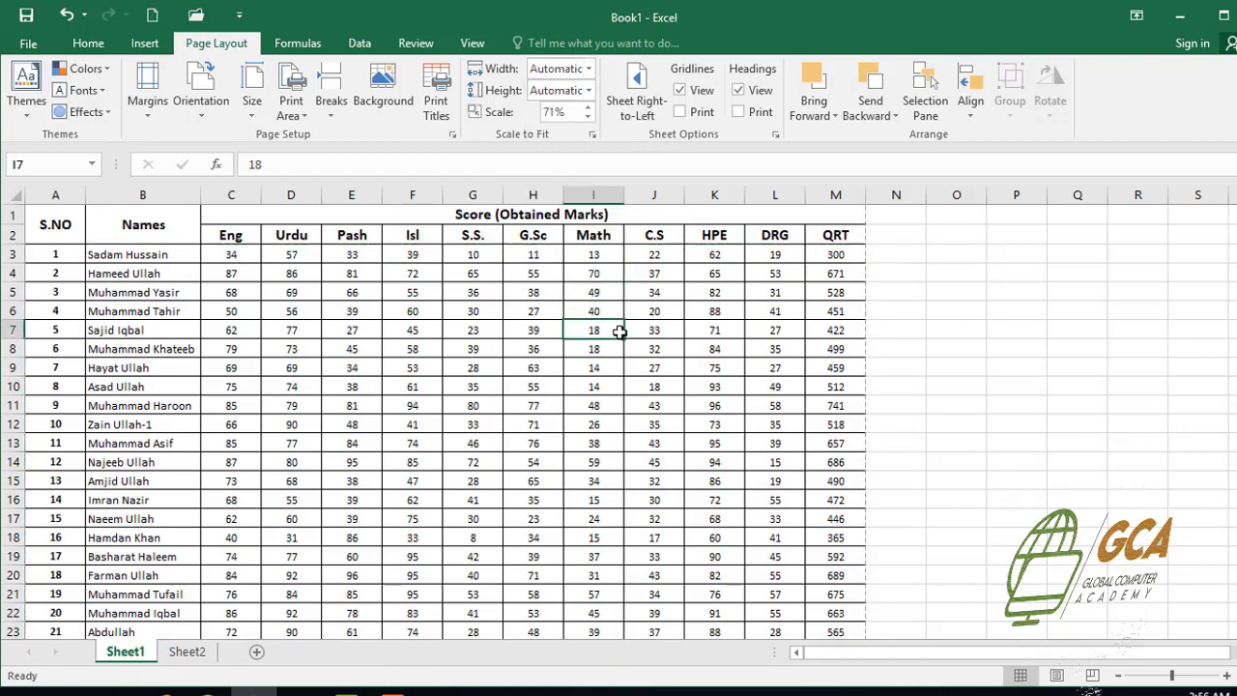
Preview the printout of the extended table and look through its pages
key(ctrl+p)
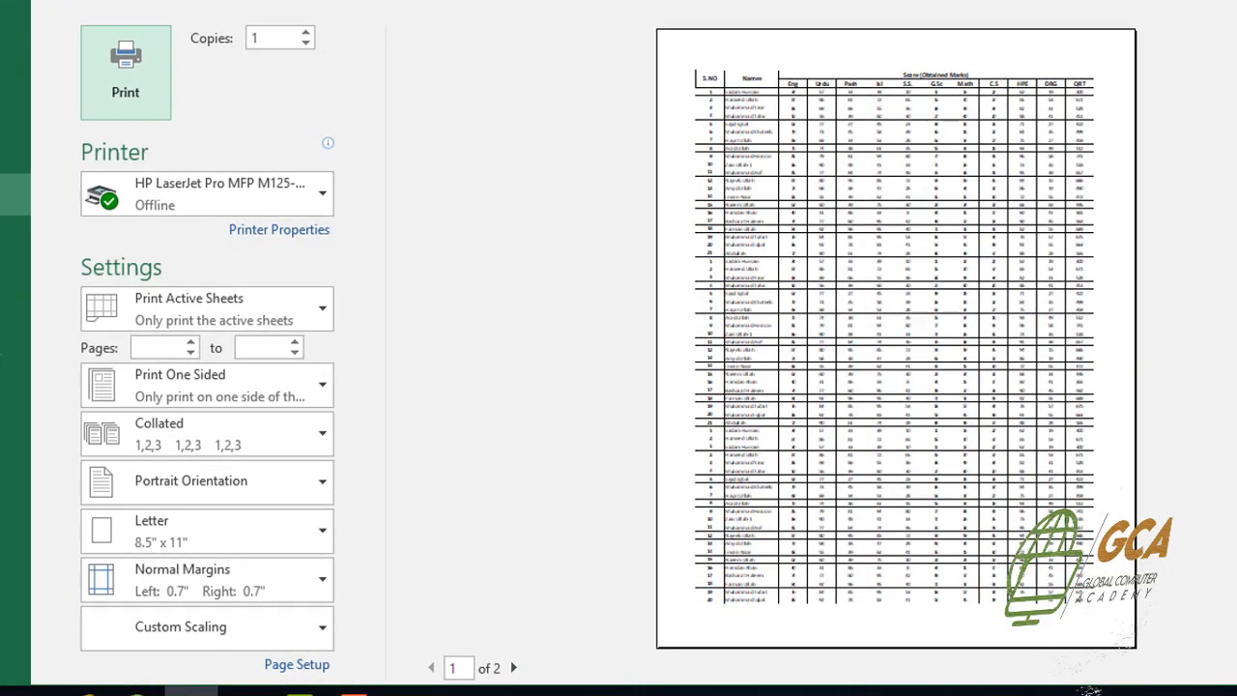
scroll(896, 338, down, 1)
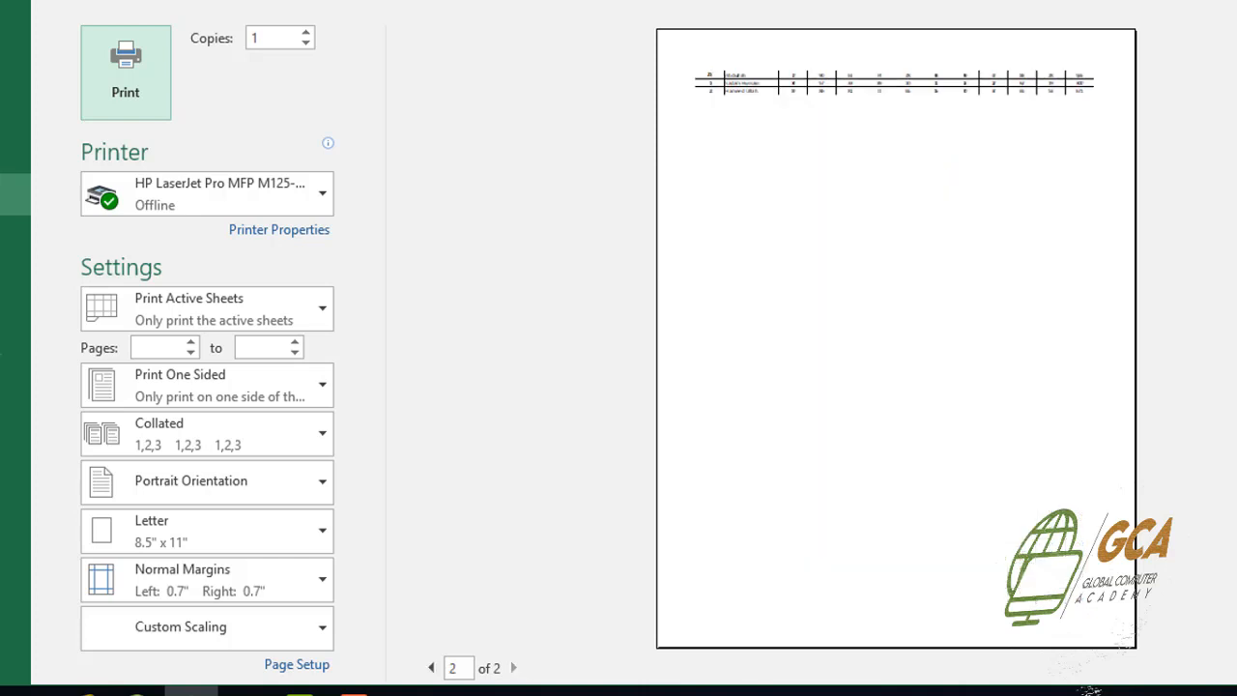
scroll(896, 338, up, 1)
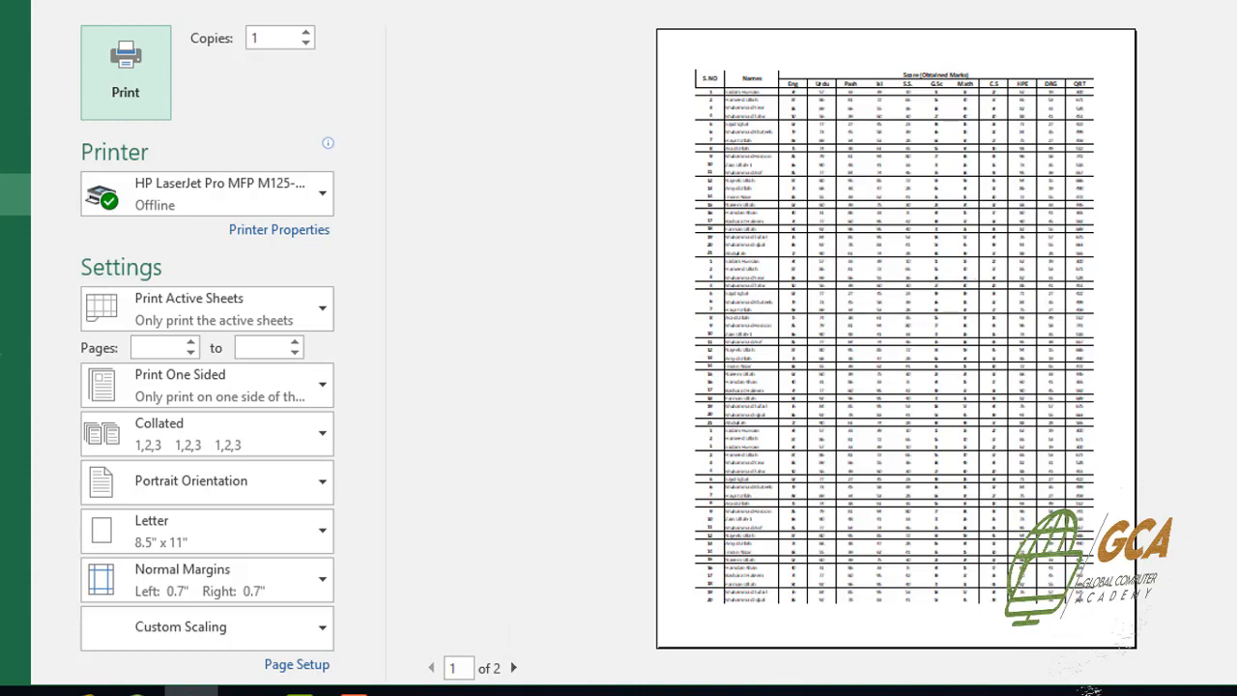
key(Escape)
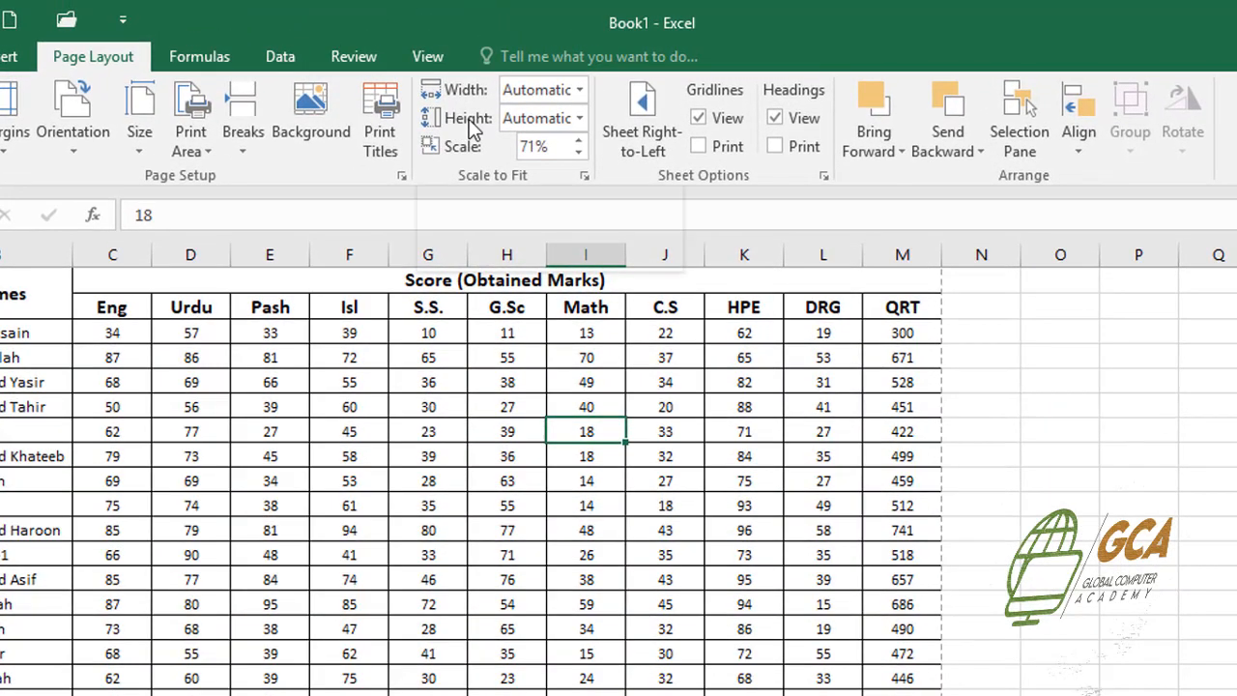
Set the print scaling height to 1 page and check the printout in the print preview
click(580, 120)
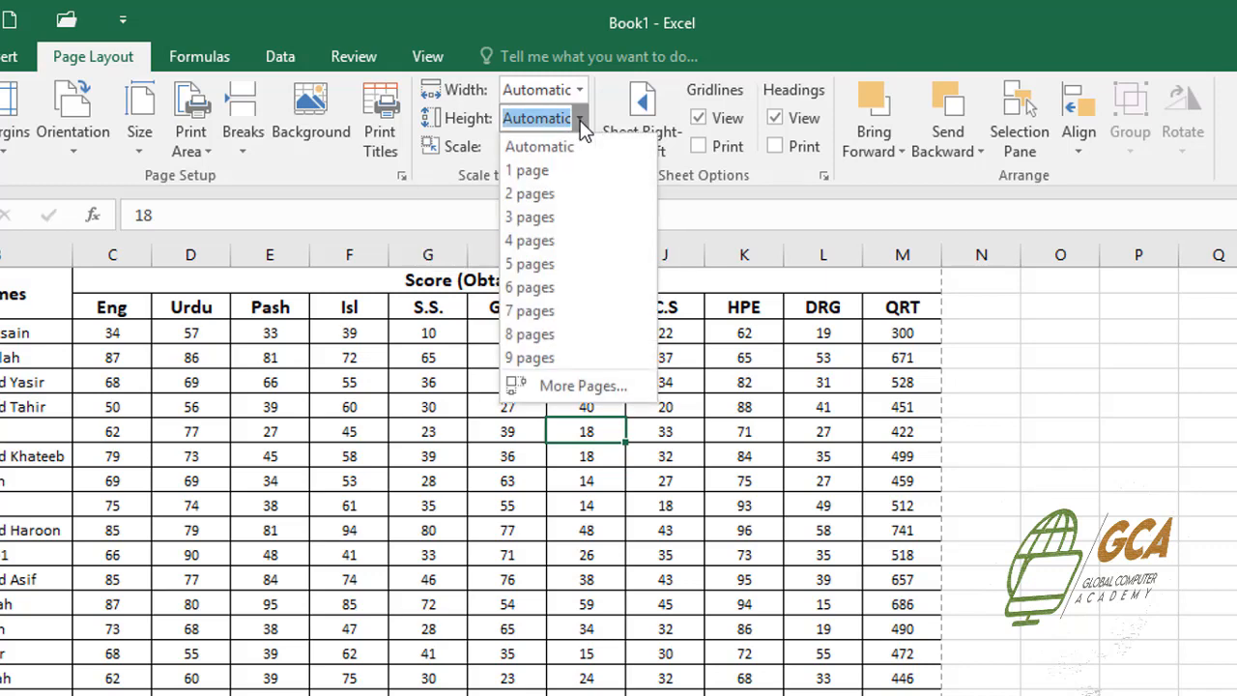
click(543, 172)
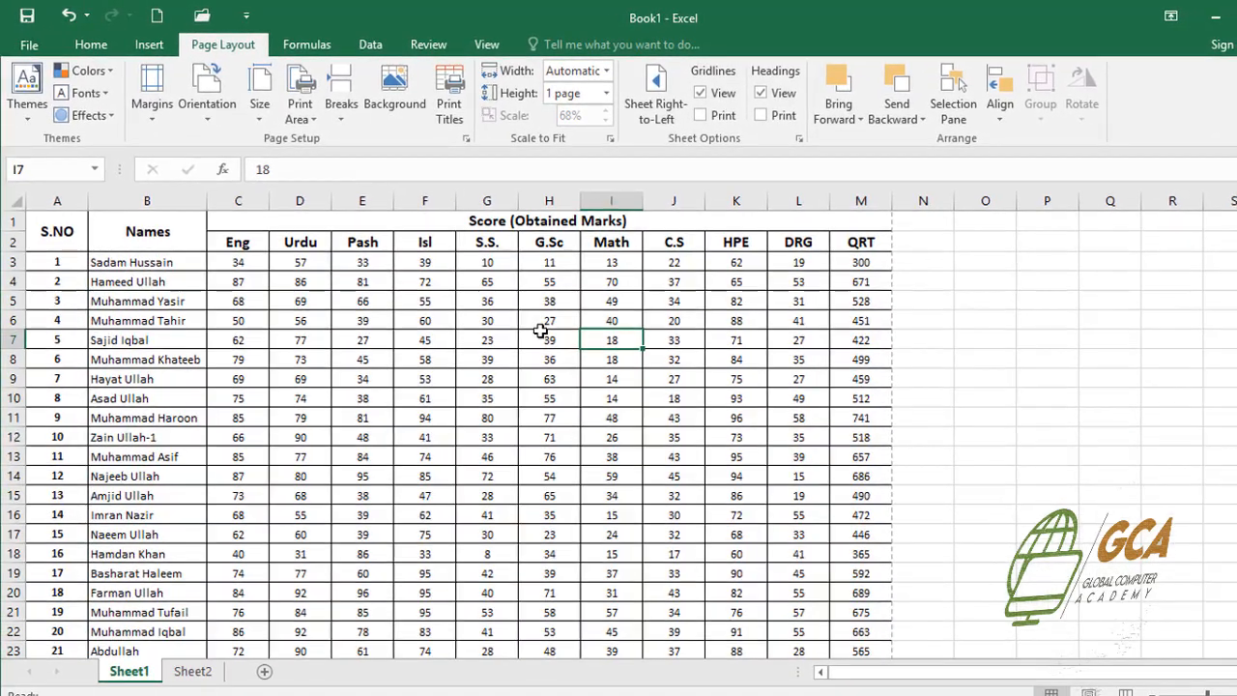
key(ctrl+p)
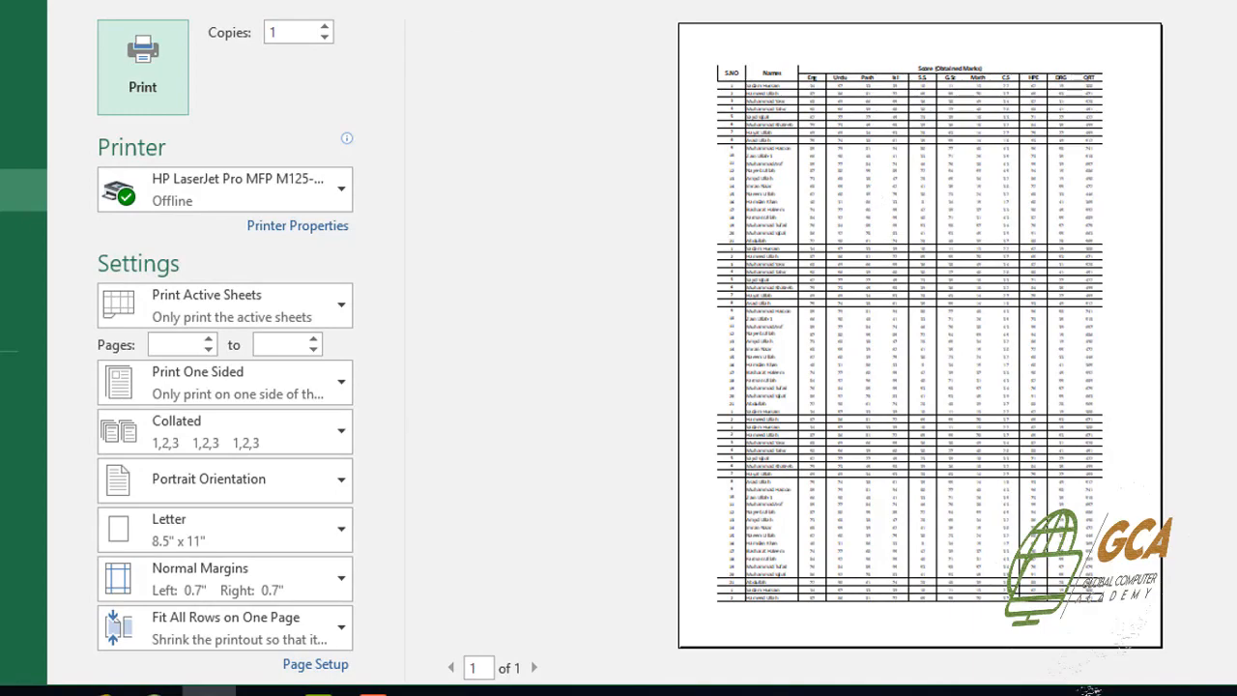
key(Escape)
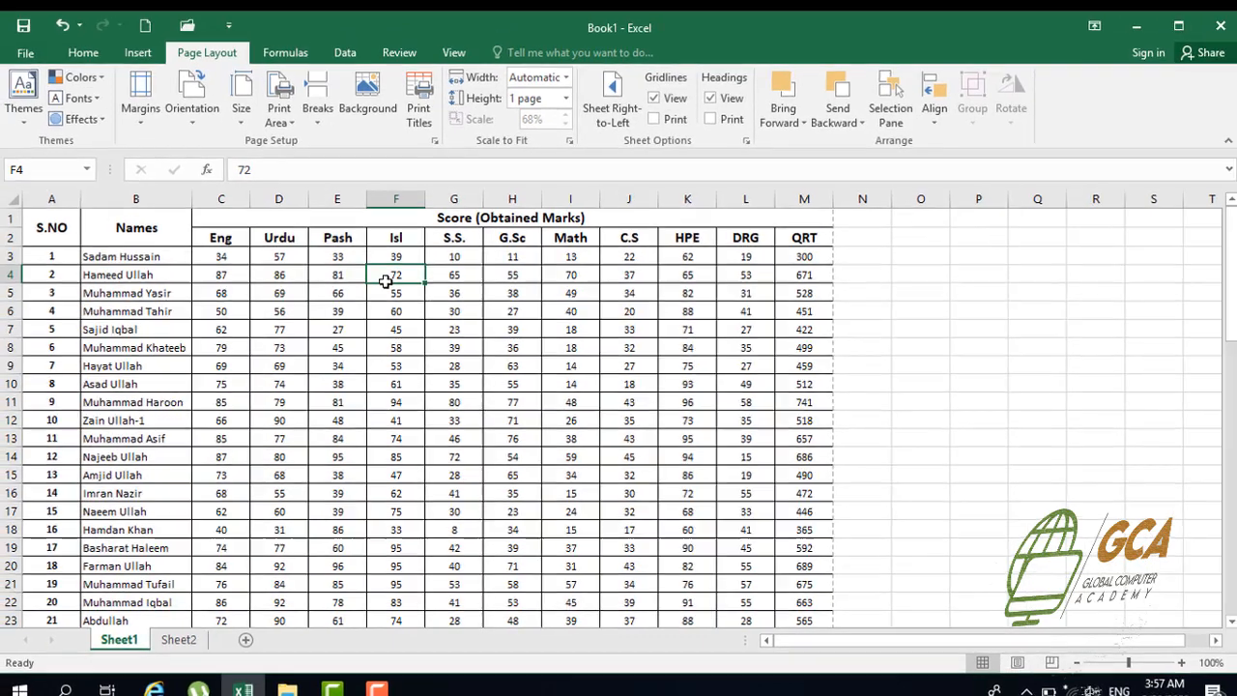
Set the print scaling height back to Automatic
click(384, 204)
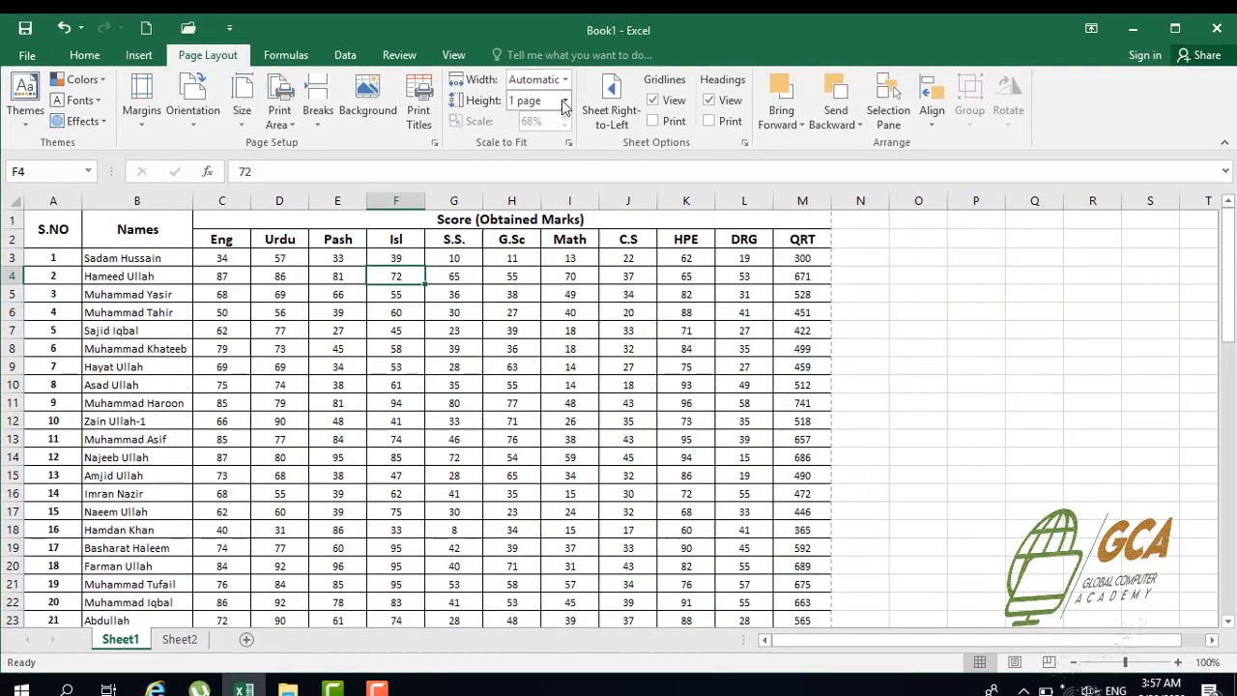
click(565, 103)
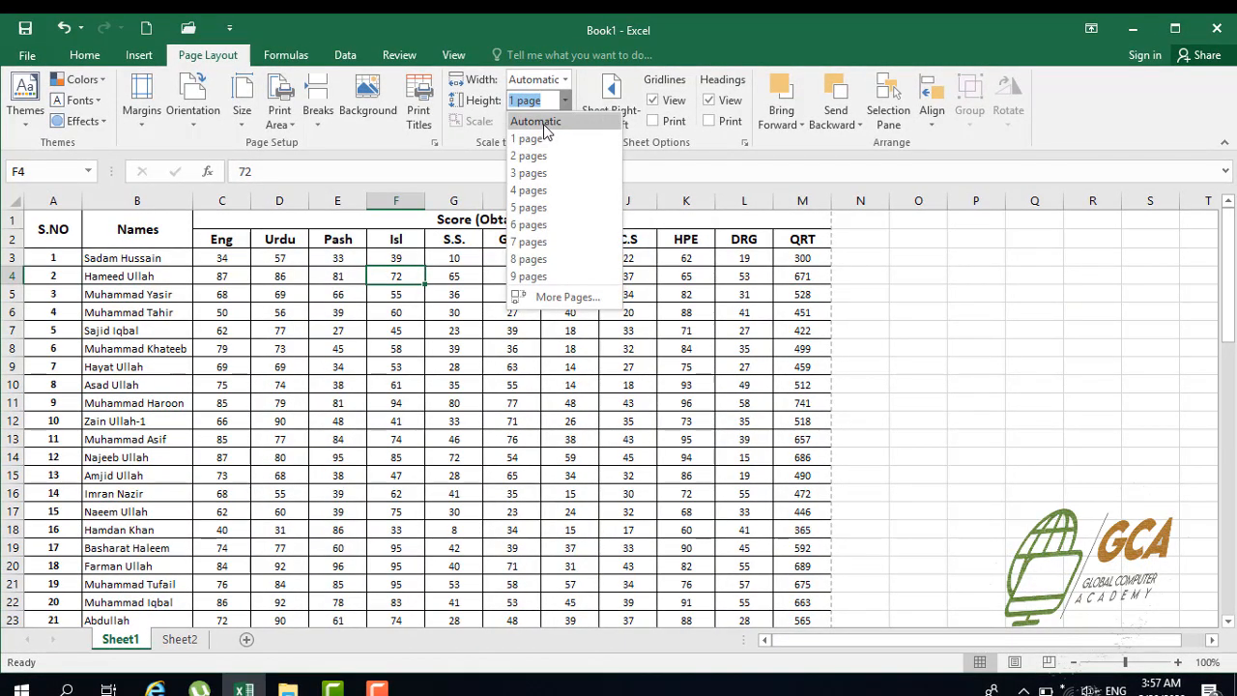
click(543, 122)
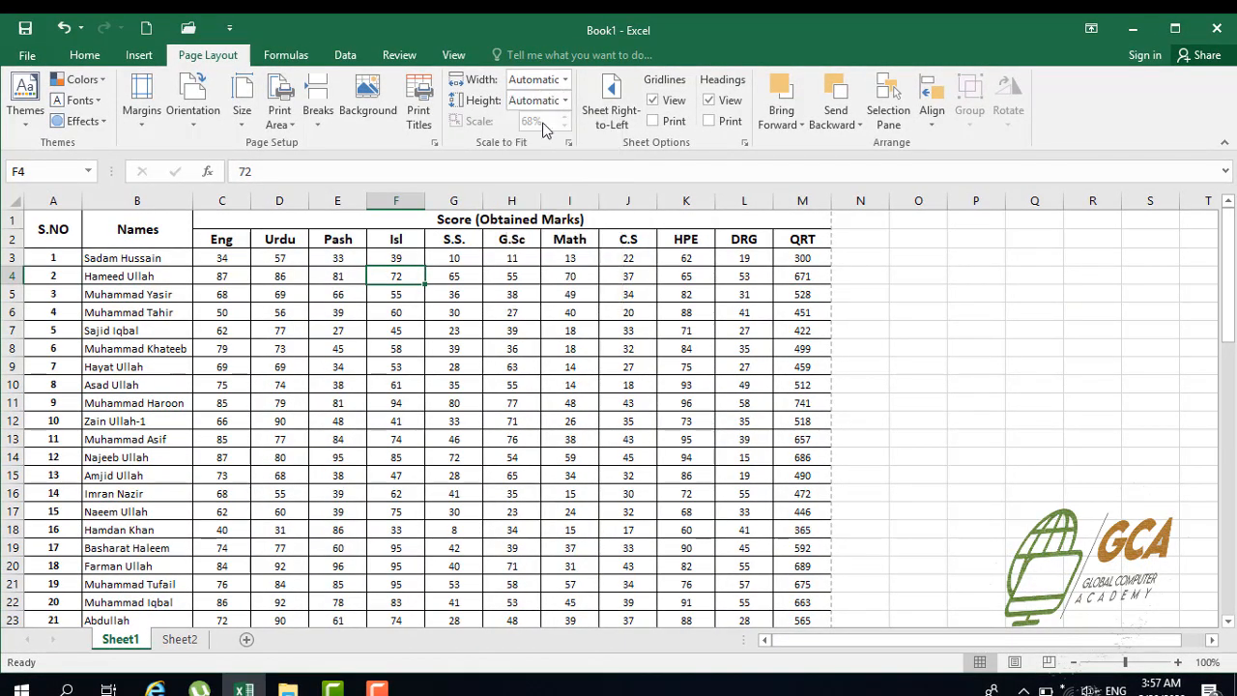
Set the print scale to 100% and open the print preview of the score sheet
click(476, 292)
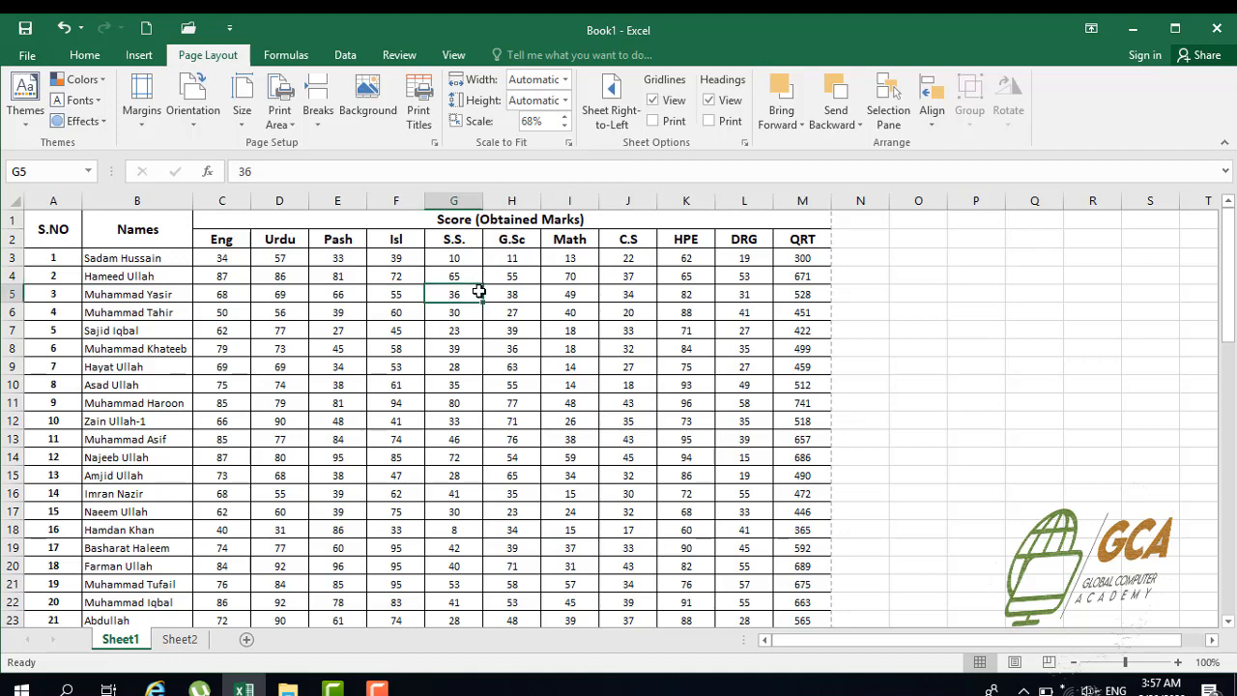
click(546, 121)
click(549, 121)
drag(548, 121, 522, 121)
text(100)
key(Return)
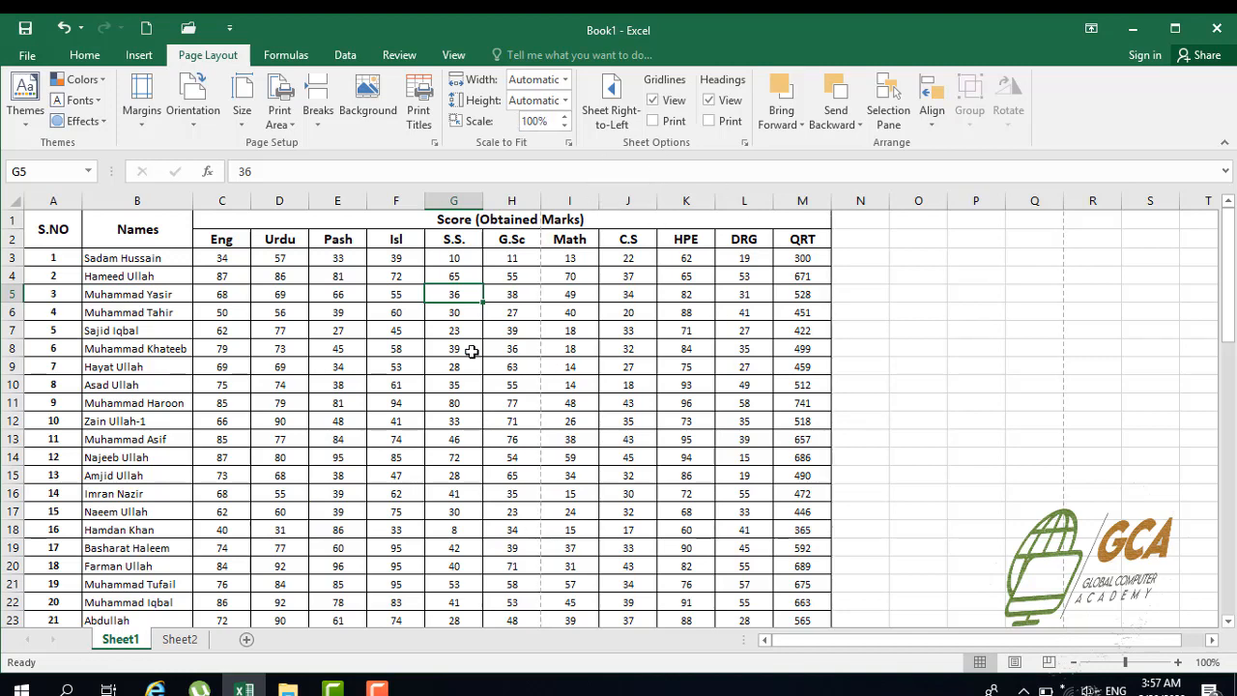
key(ctrl+p)
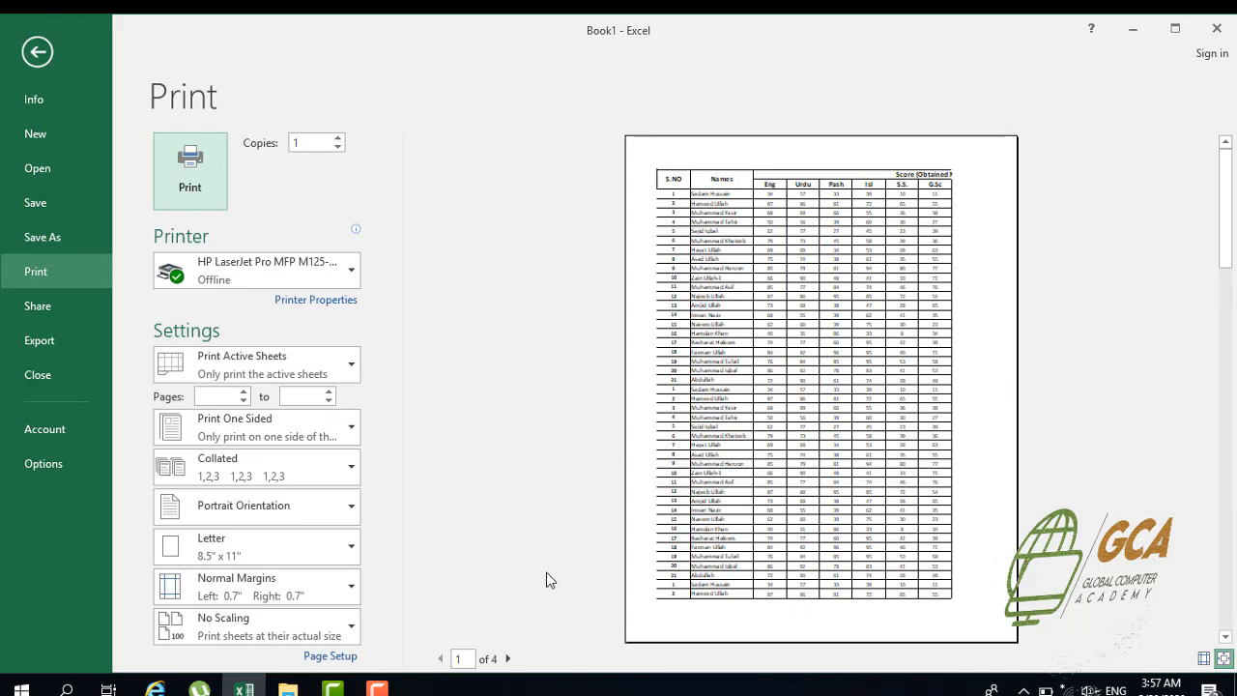
Look through pages 2 and 3 of the score sheet's print preview and return to the worksheet
click(508, 658)
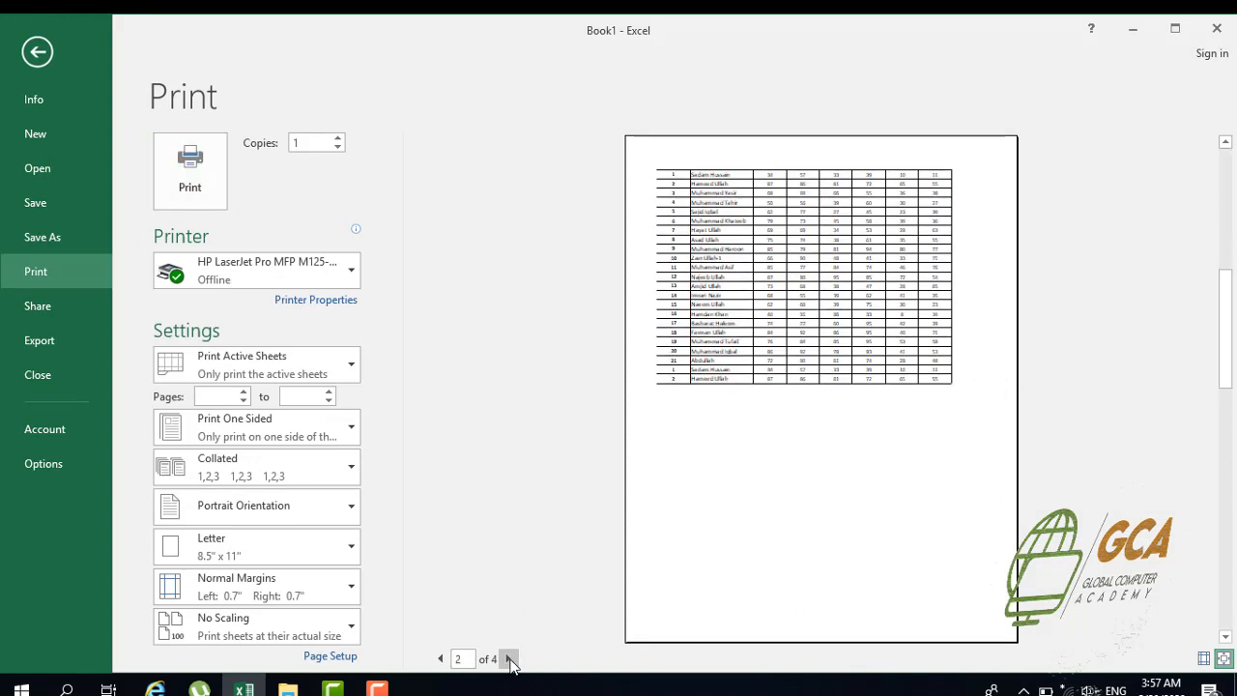
click(508, 659)
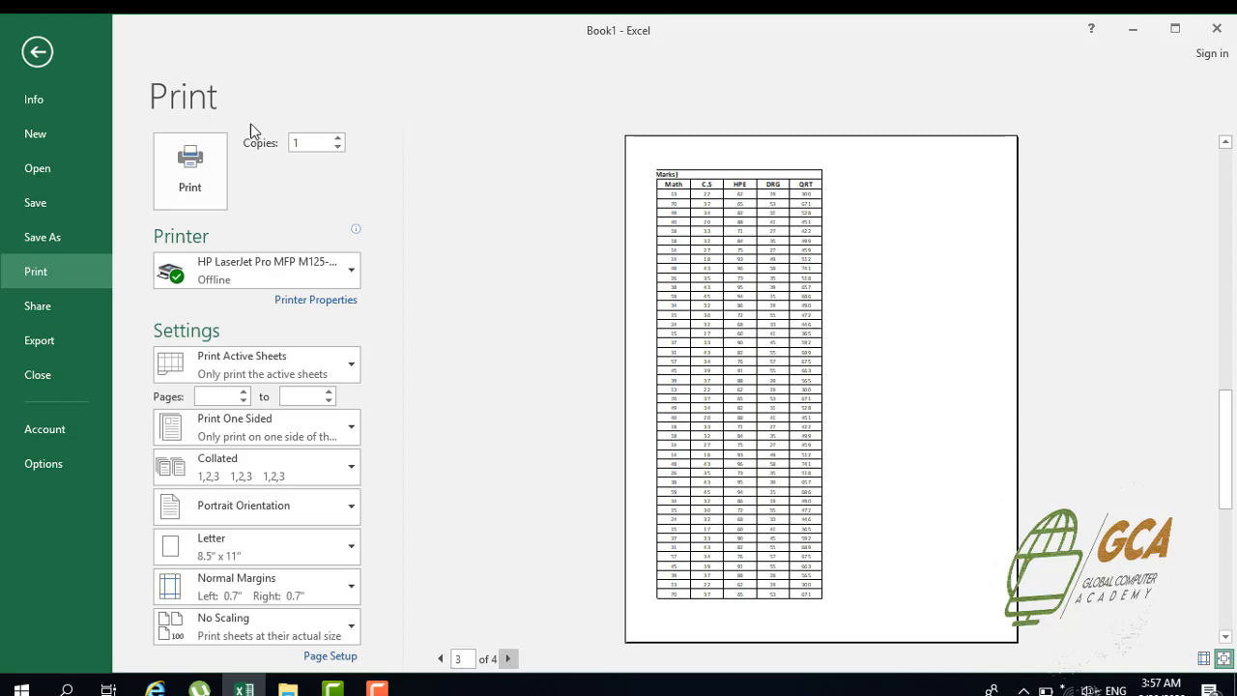
click(35, 54)
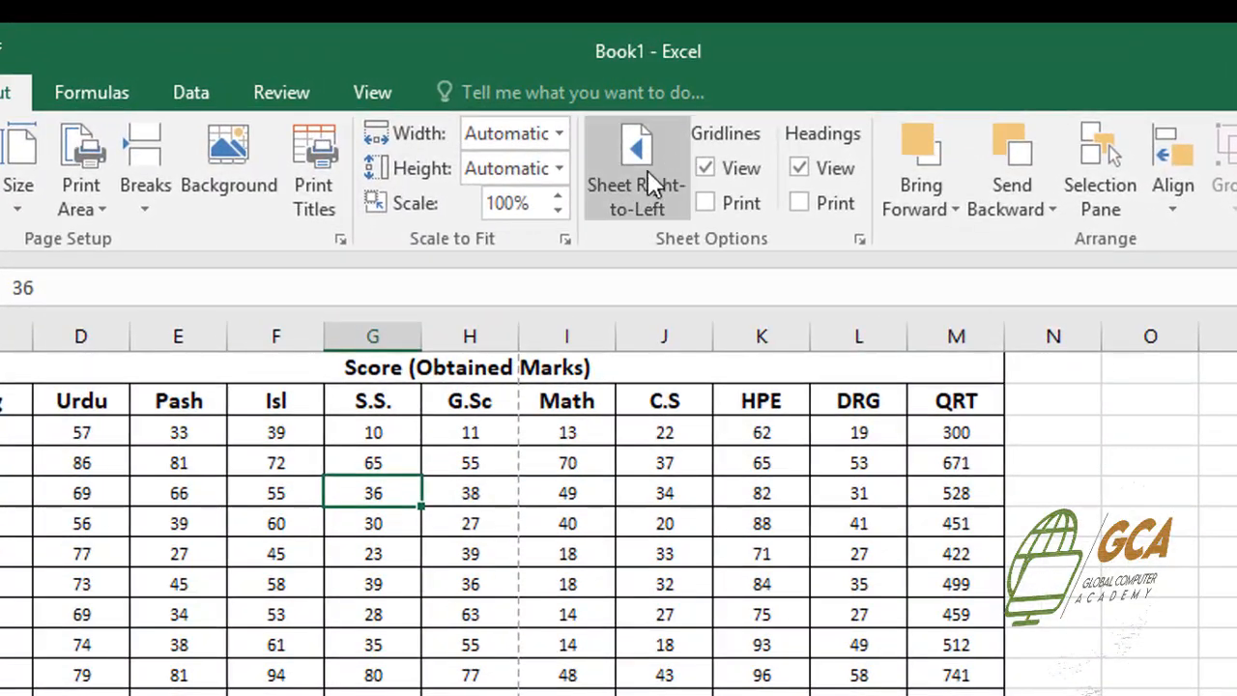
Switch the sheet direction to right-to-left and restore it to left-to-right
click(634, 178)
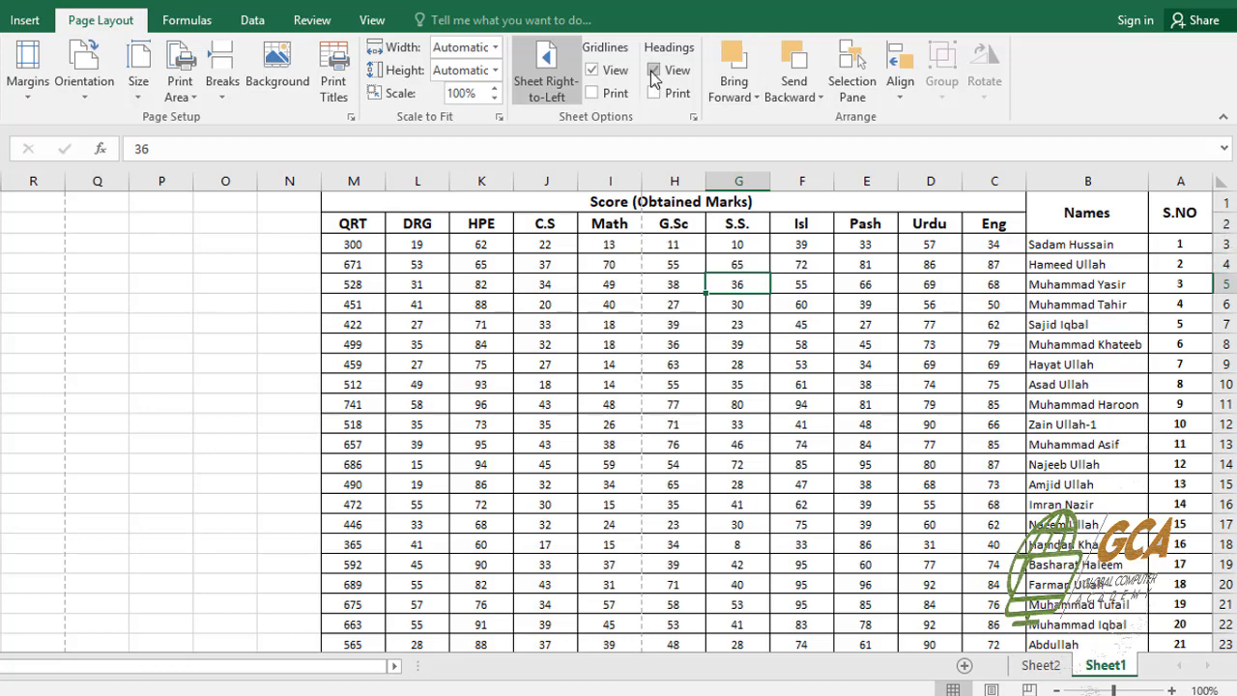
click(547, 85)
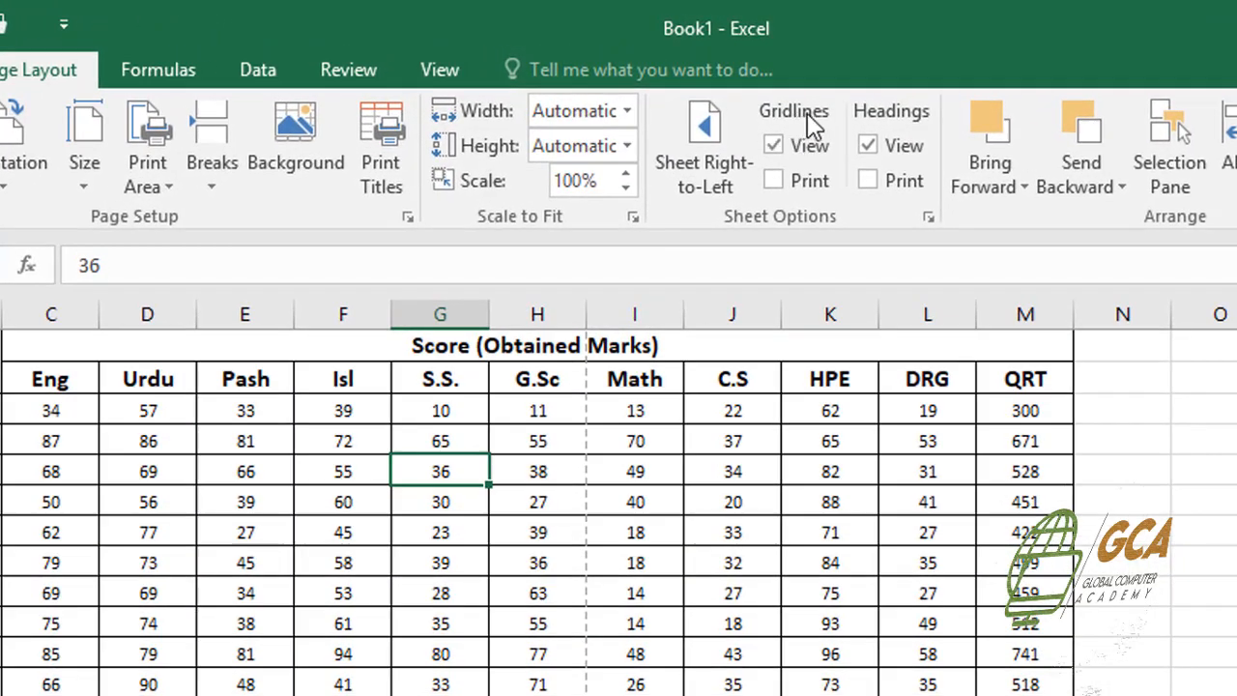
Hide the worksheet's on-screen gridlines and show them again
click(1187, 480)
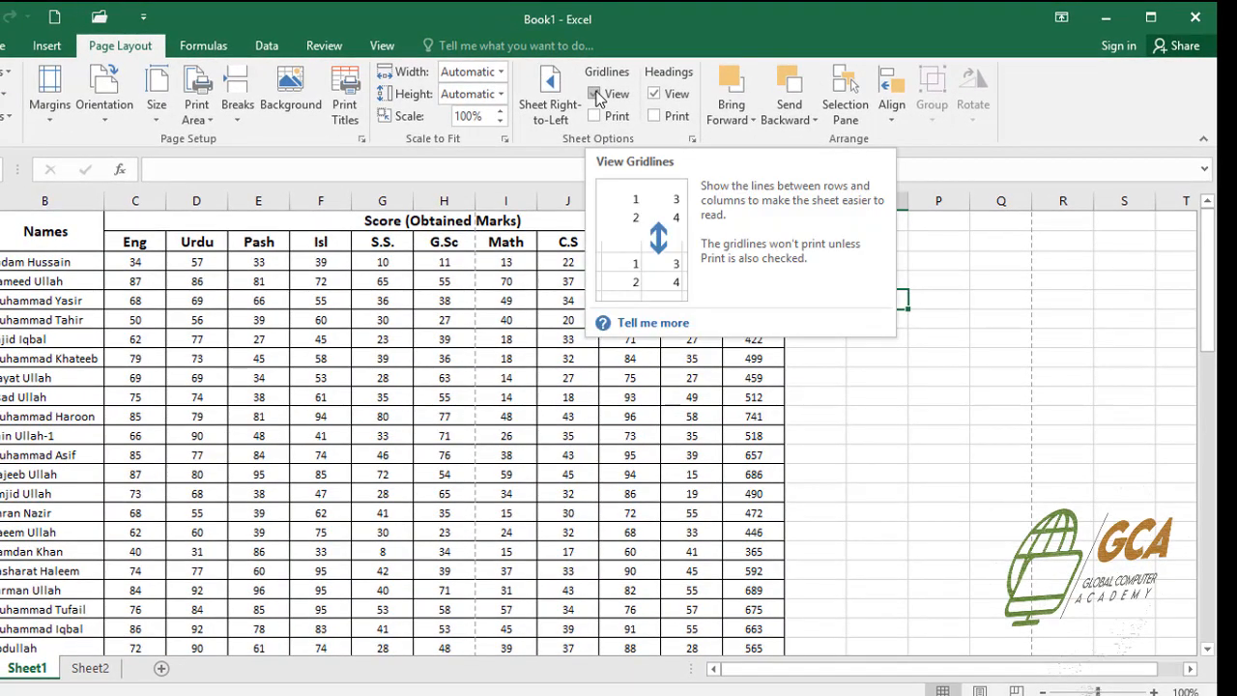
click(594, 94)
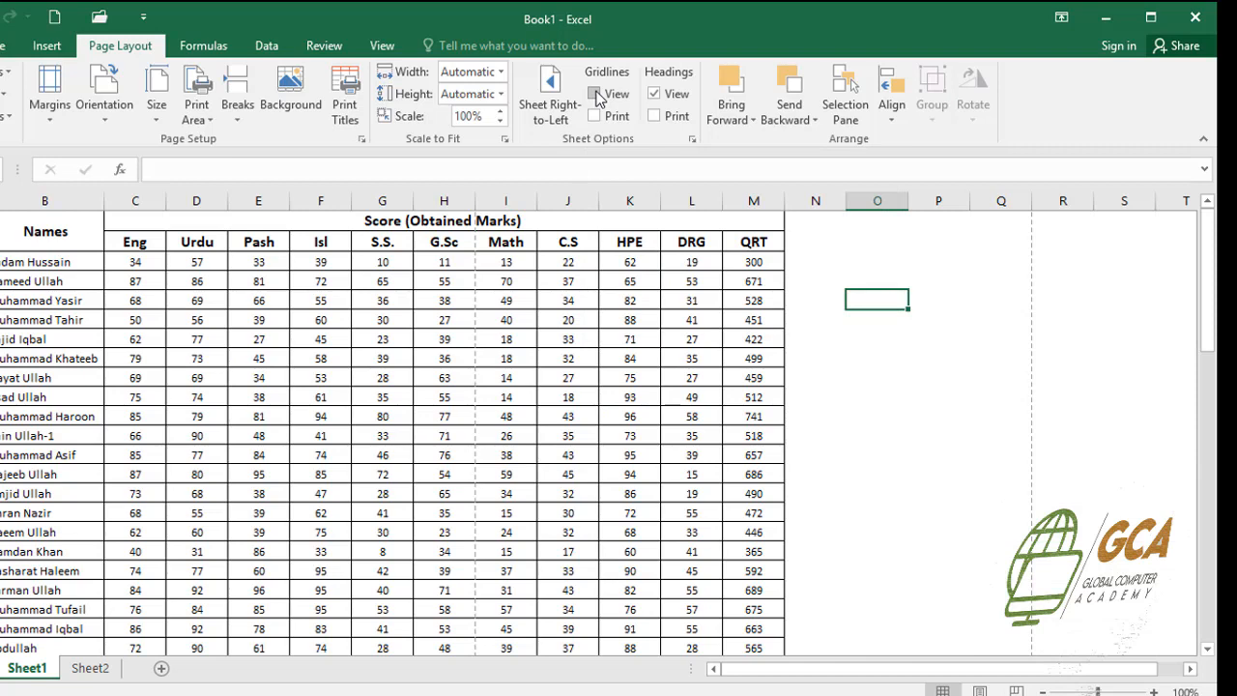
click(594, 94)
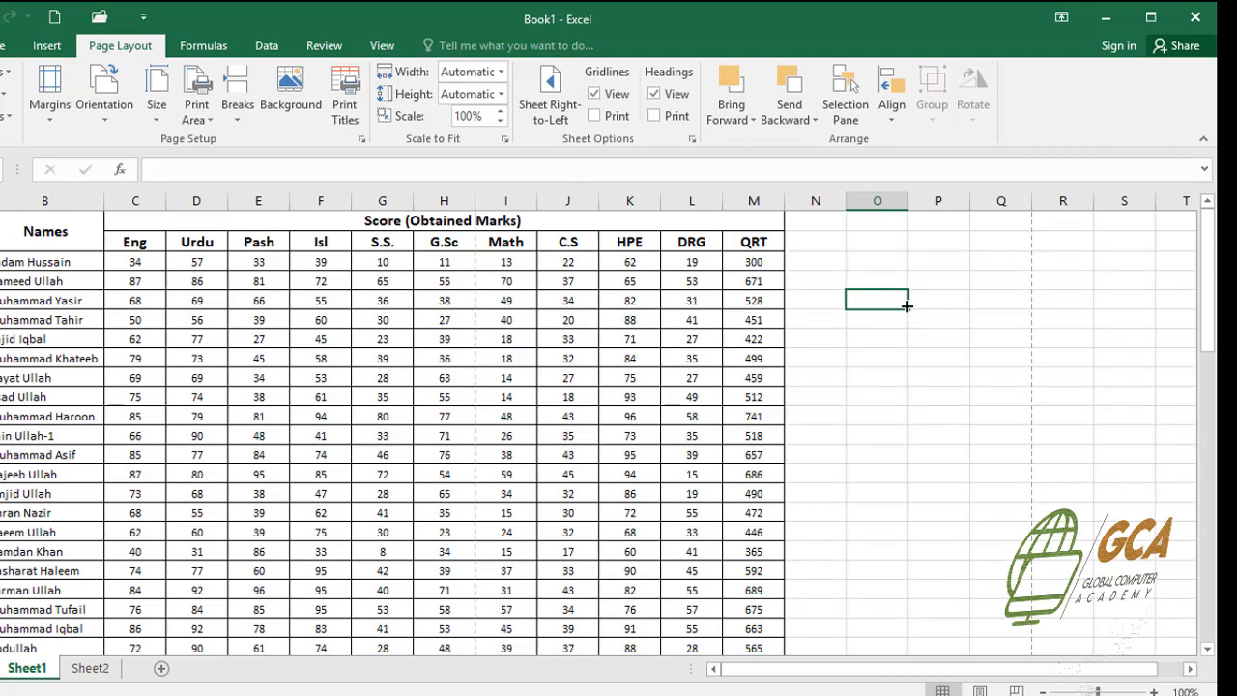
Check the bordered score table in the print preview and return to the worksheet
key(ctrl+p)
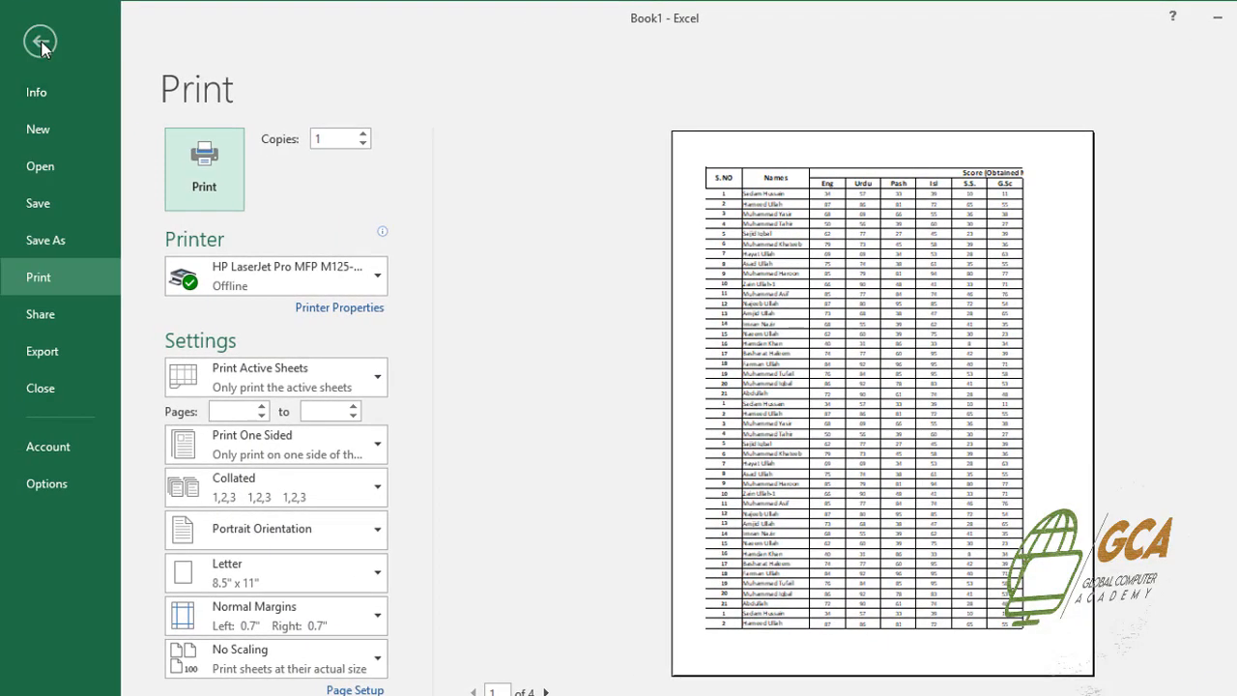
click(44, 48)
click(407, 255)
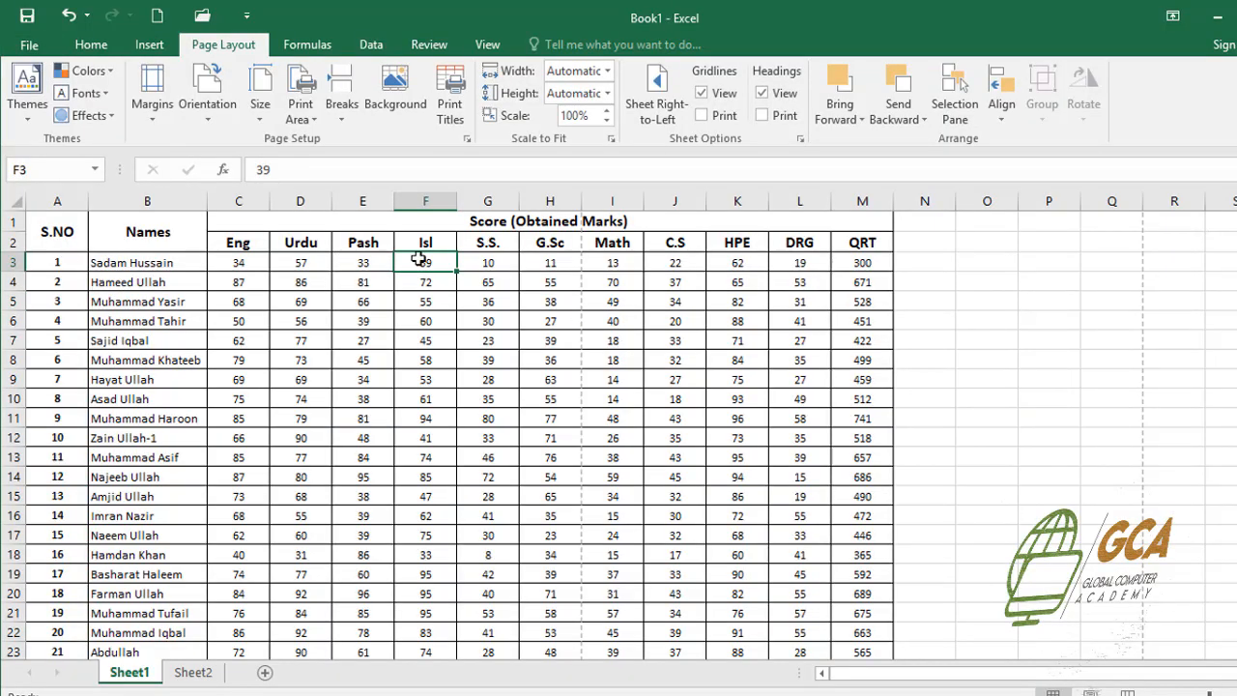
Remove all borders from the whole score table, from the S.NO header through column M of row 69
click(140, 257)
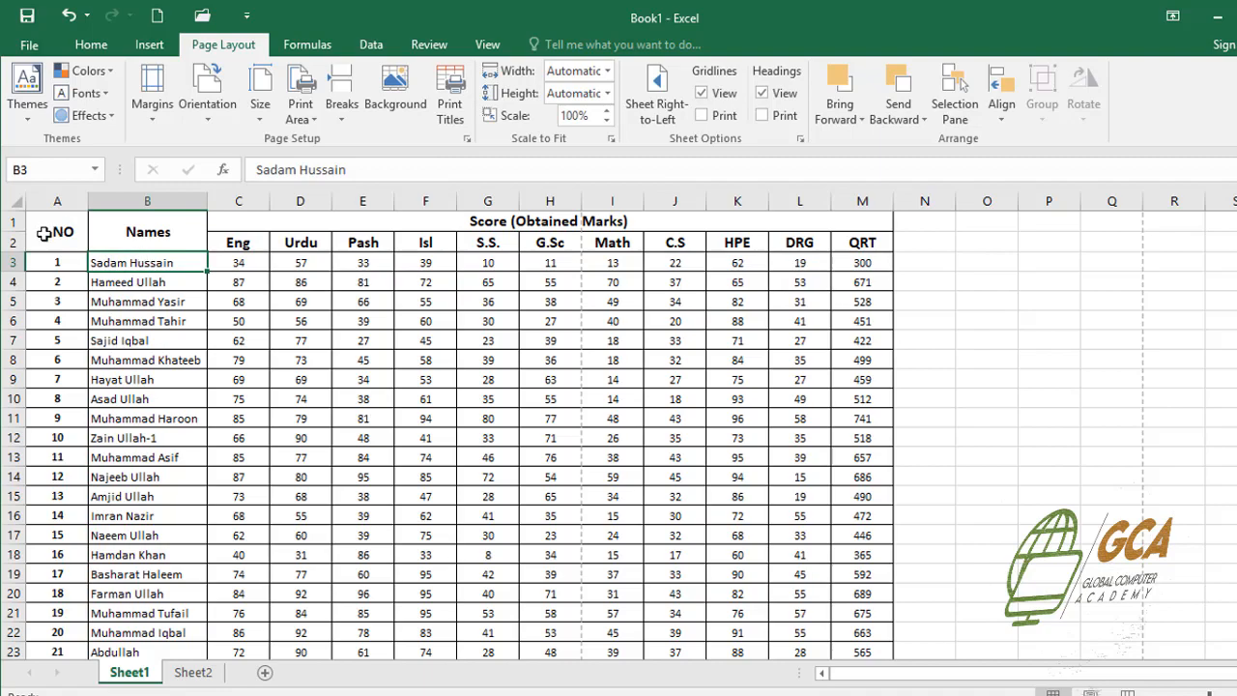
drag(44, 230, 903, 645)
drag(734, 686, 737, 606)
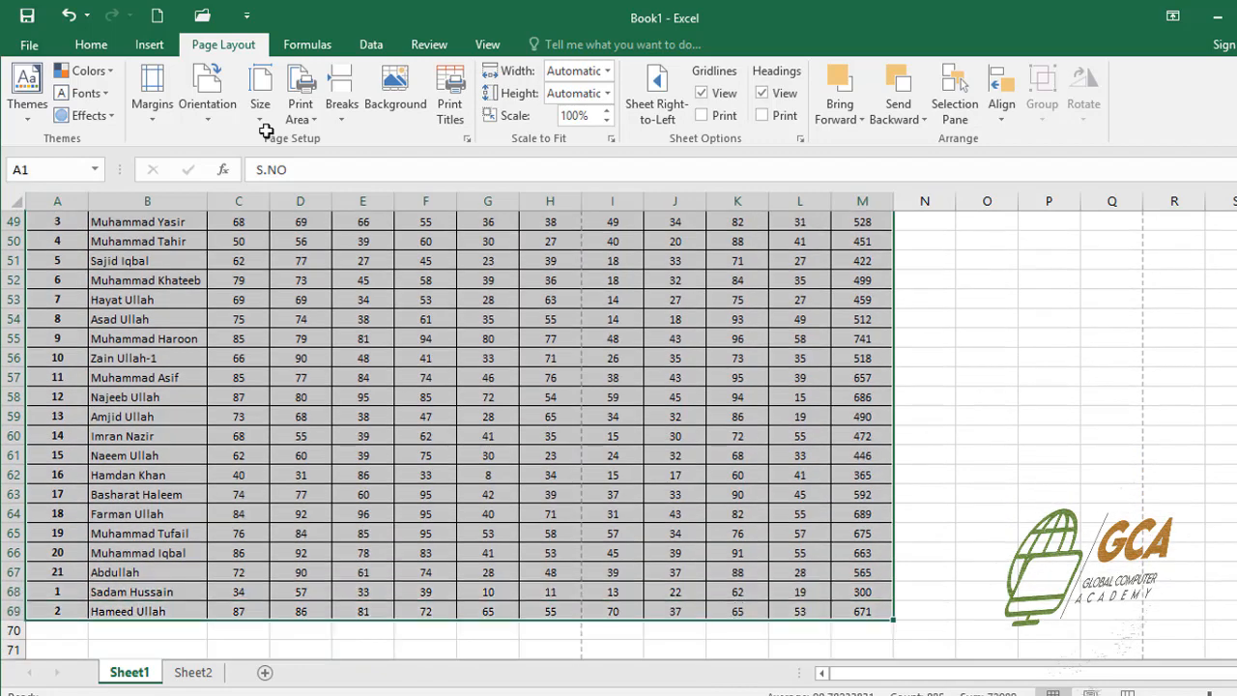
click(99, 45)
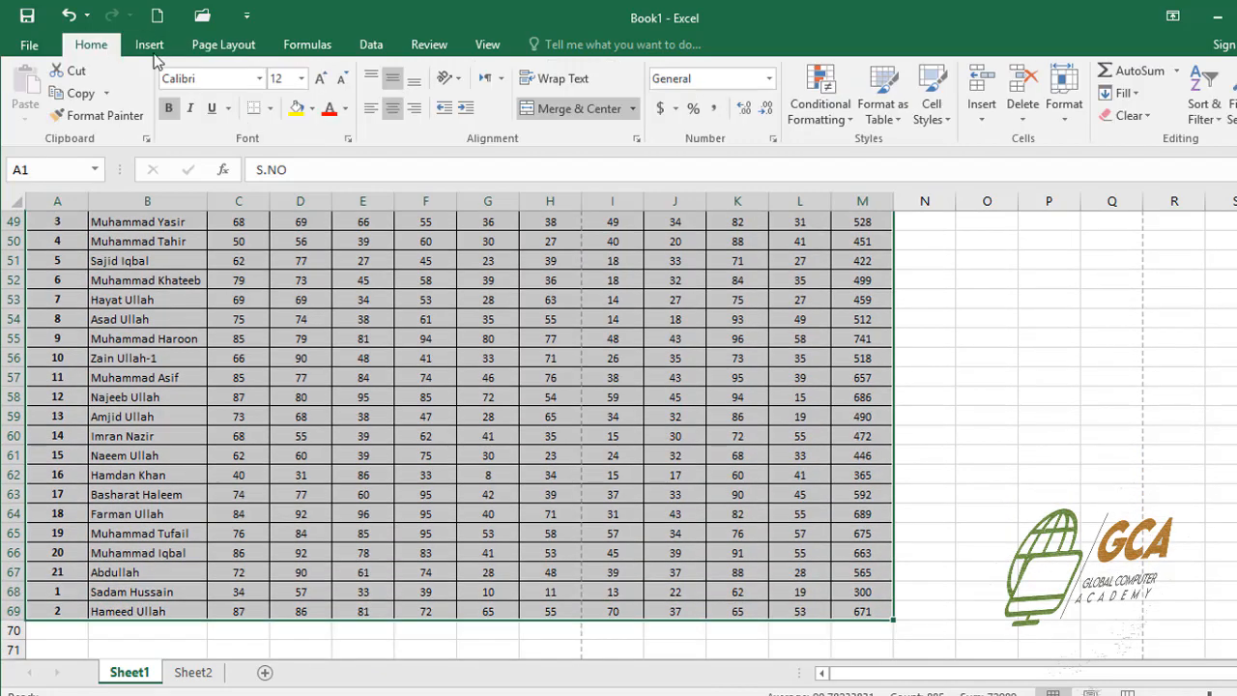
click(272, 109)
click(301, 251)
scroll(311, 257, up, 16)
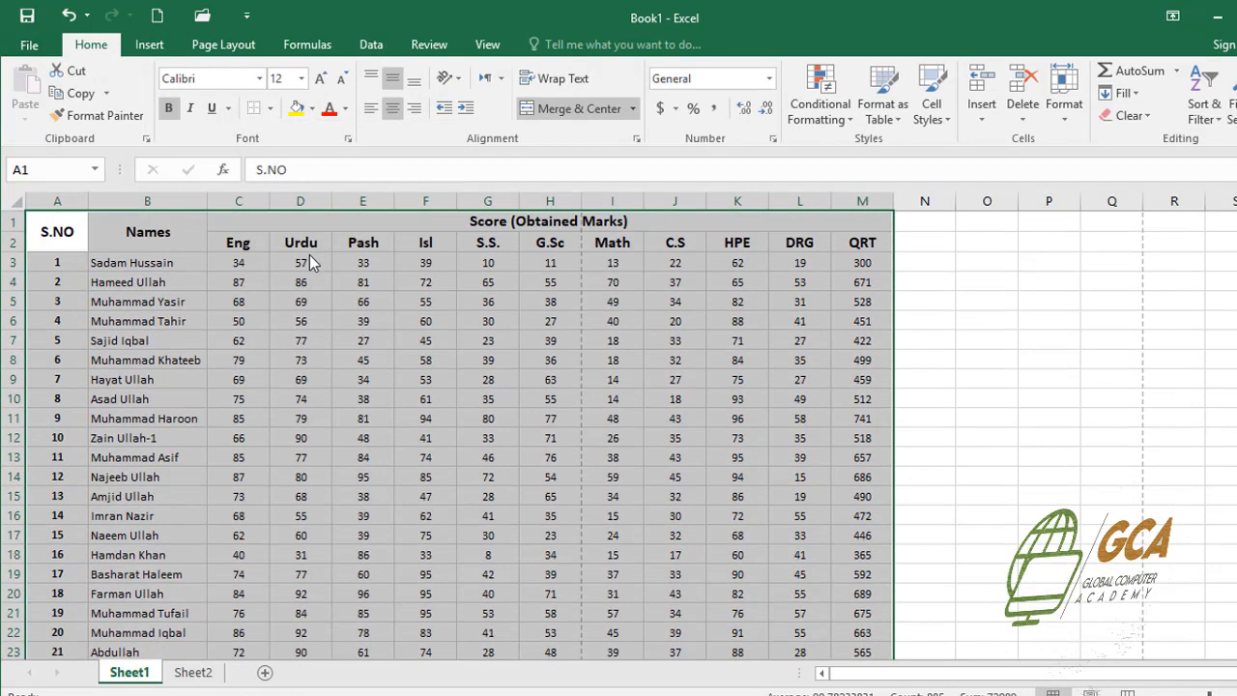
click(921, 303)
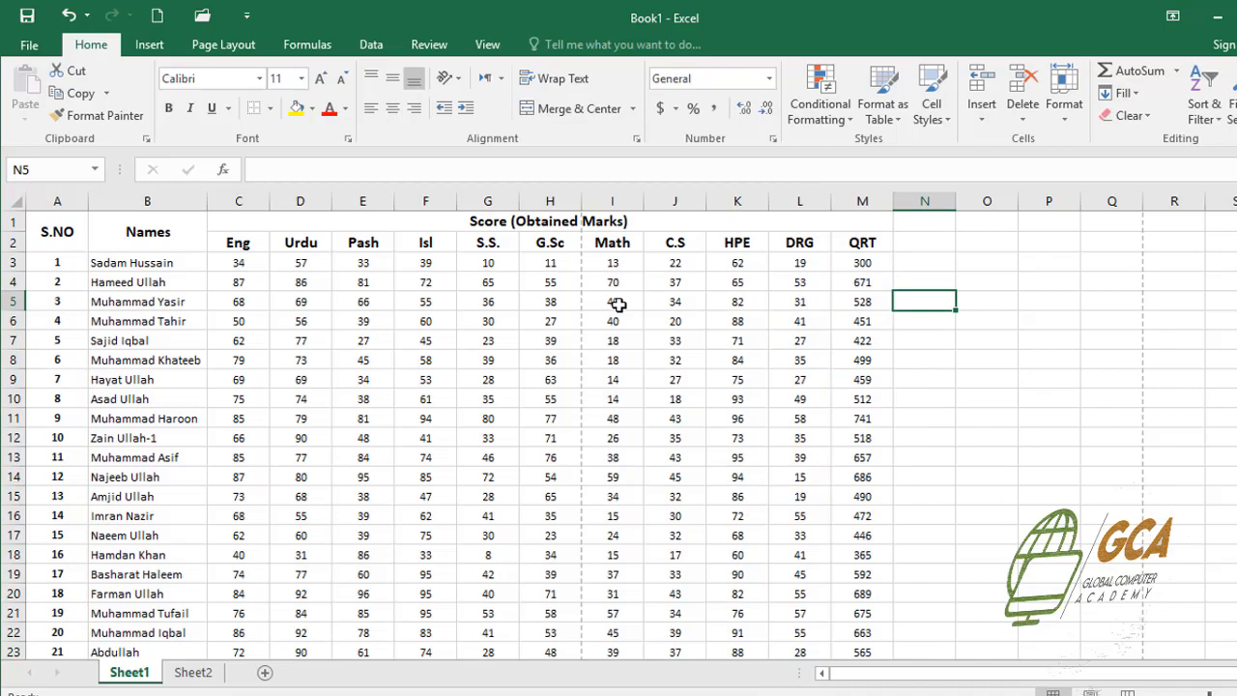
Check the borderless score table in the print preview
key(ctrl+p)
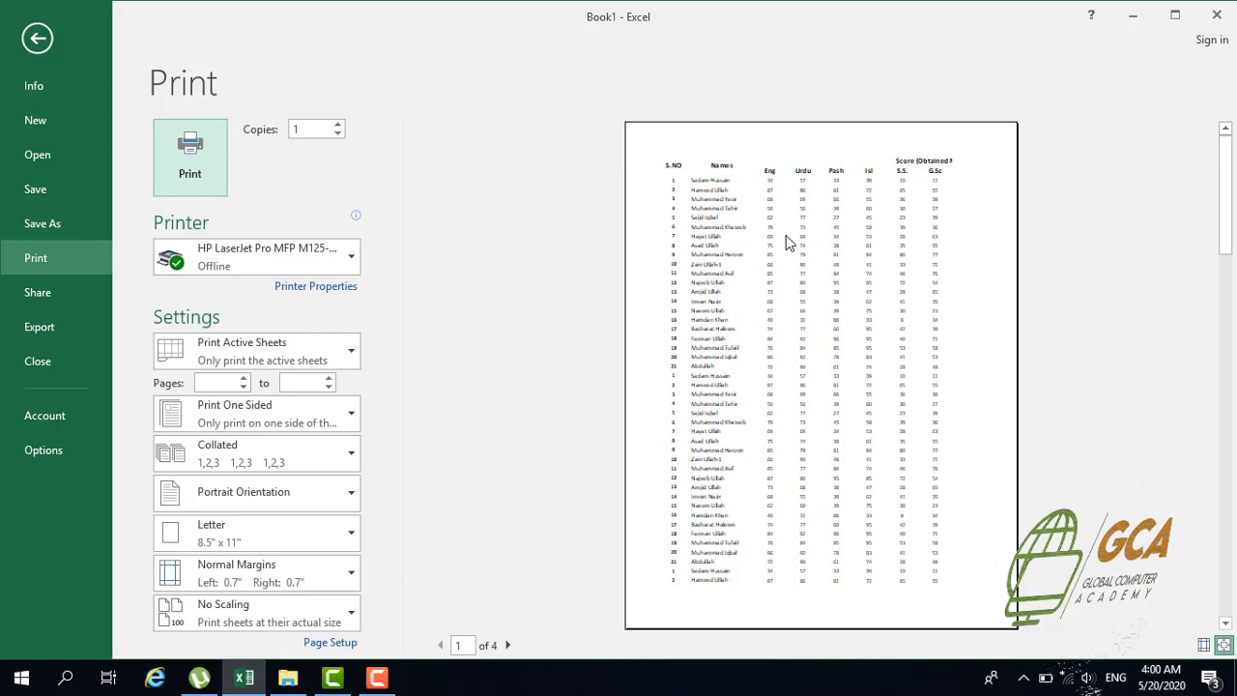
click(32, 44)
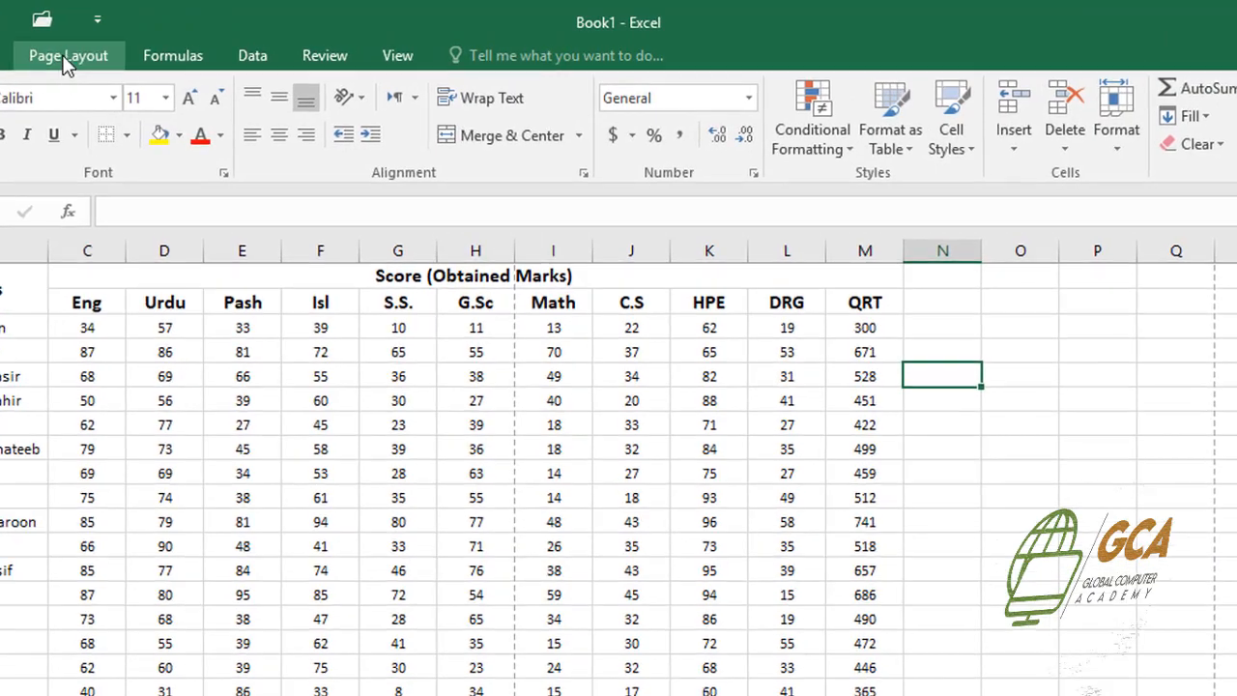
Turn on gridline printing, check the table in the print preview, and turn gridline printing off again
click(179, 48)
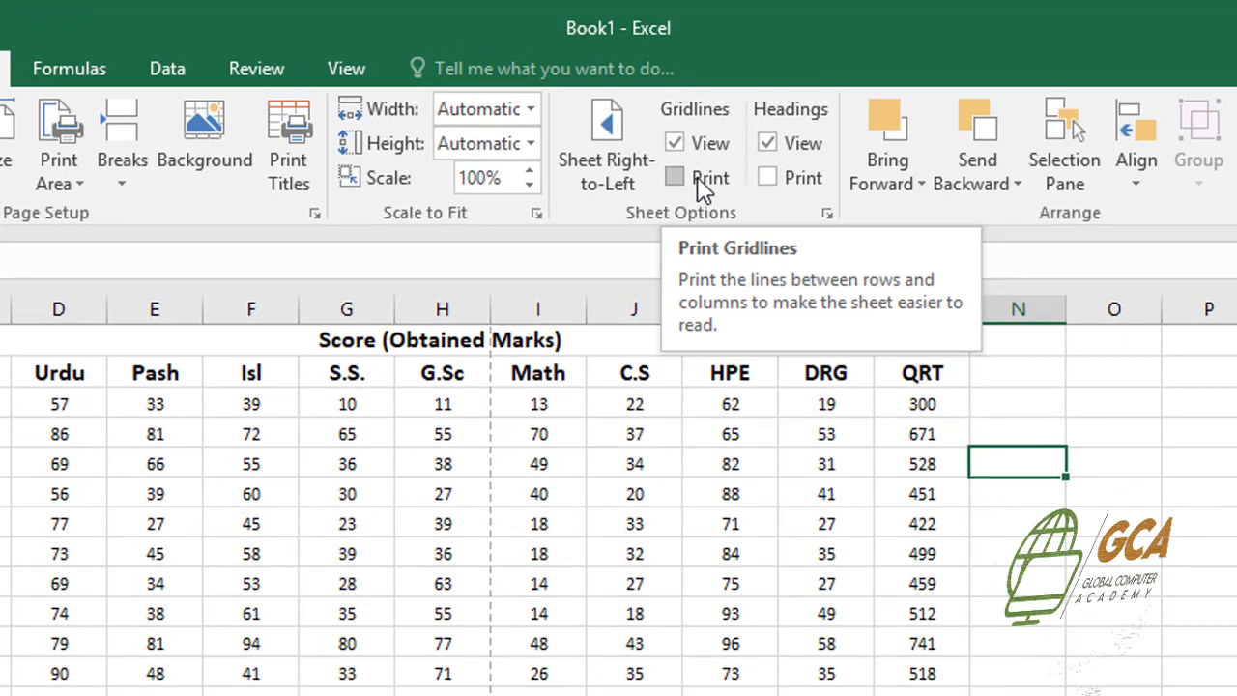
click(675, 180)
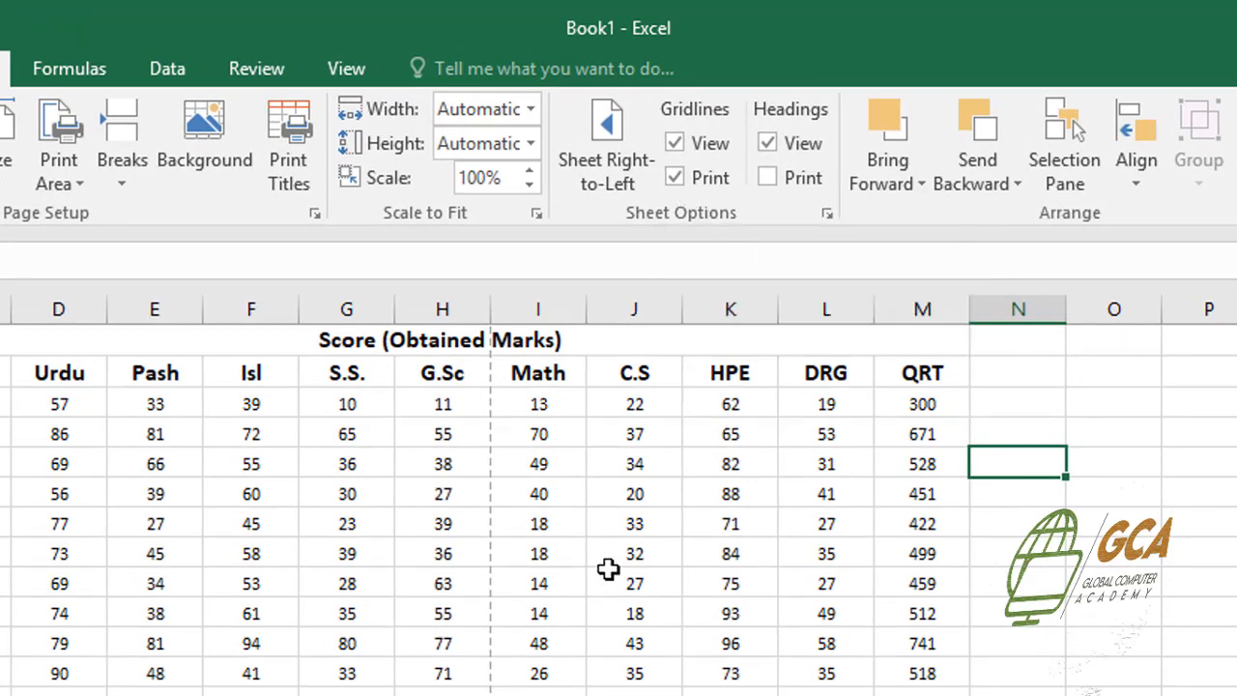
key(ctrl+p)
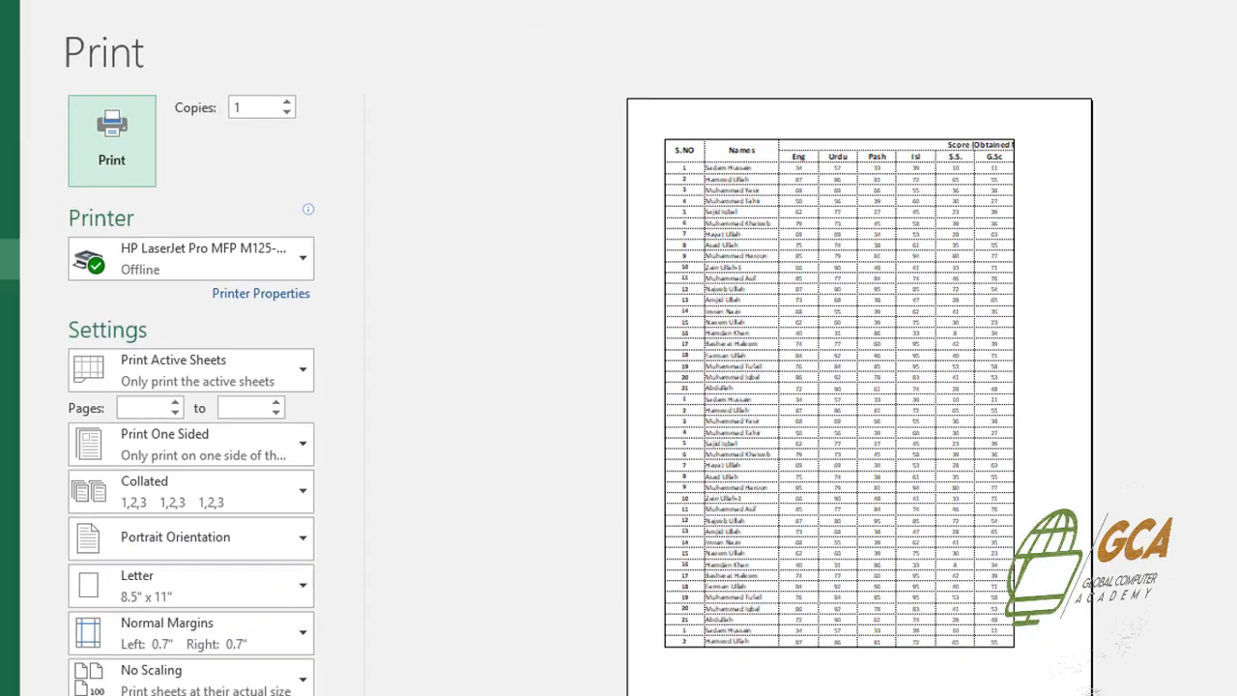
click(41, 55)
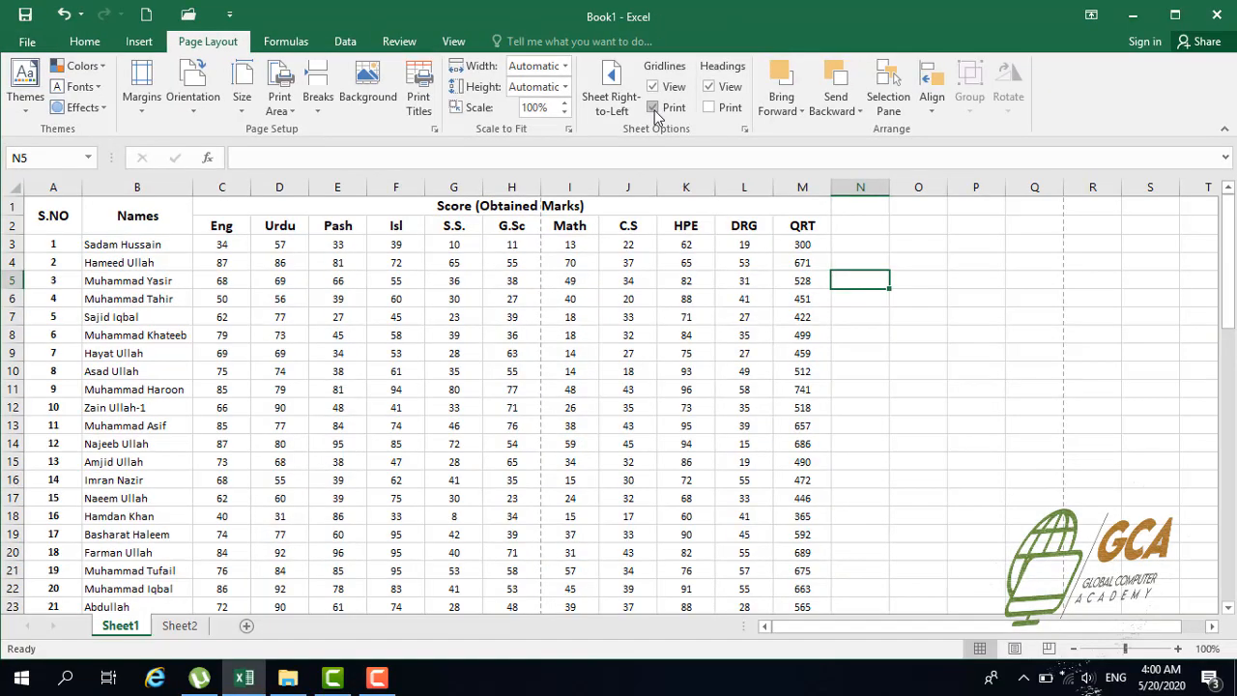
click(654, 109)
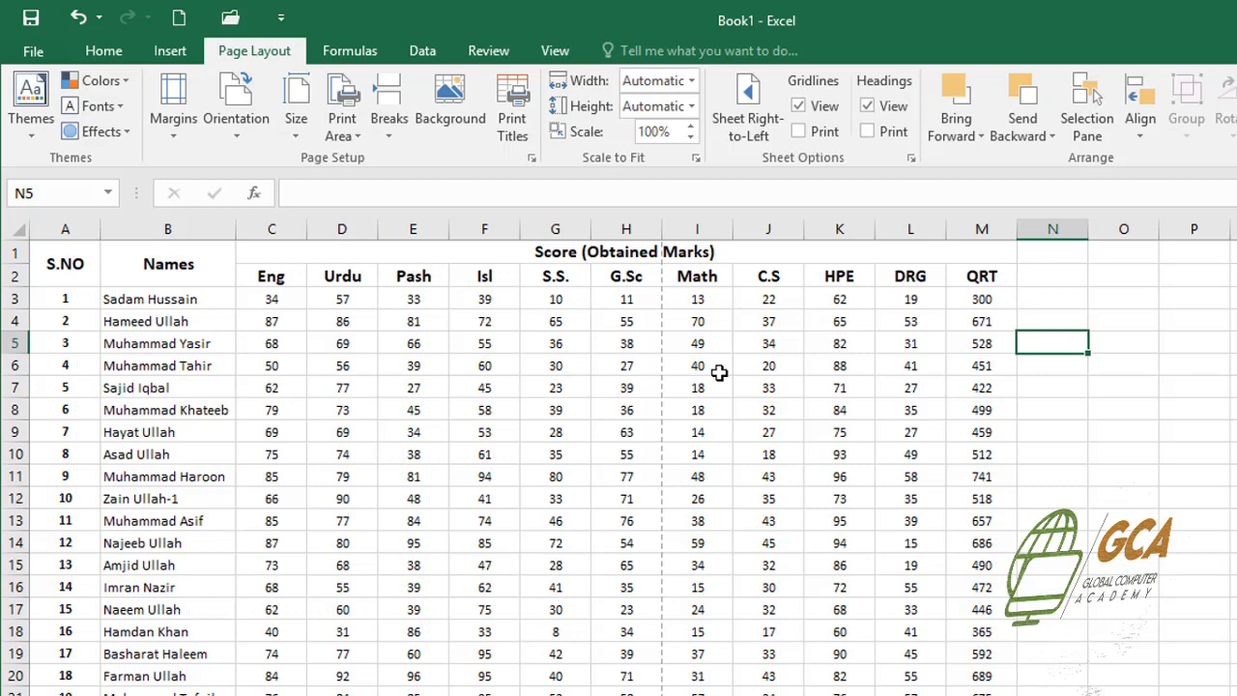
Hide the row and column headings on the worksheet and show them again
click(867, 107)
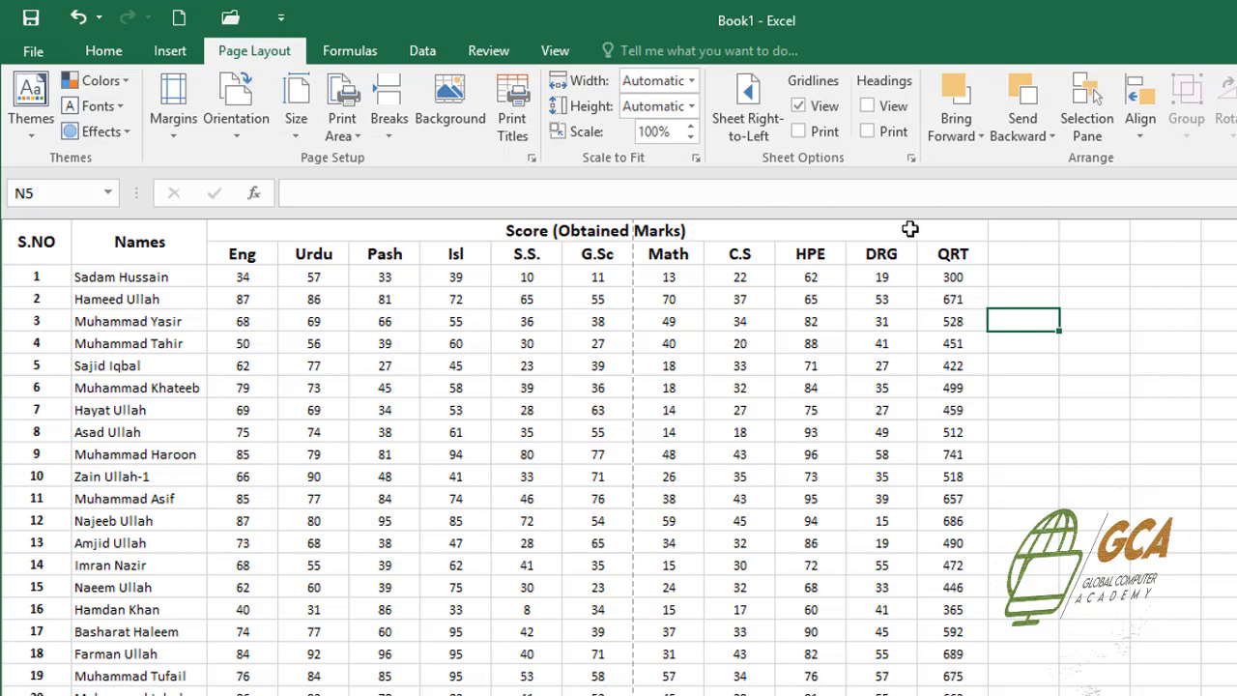
click(868, 106)
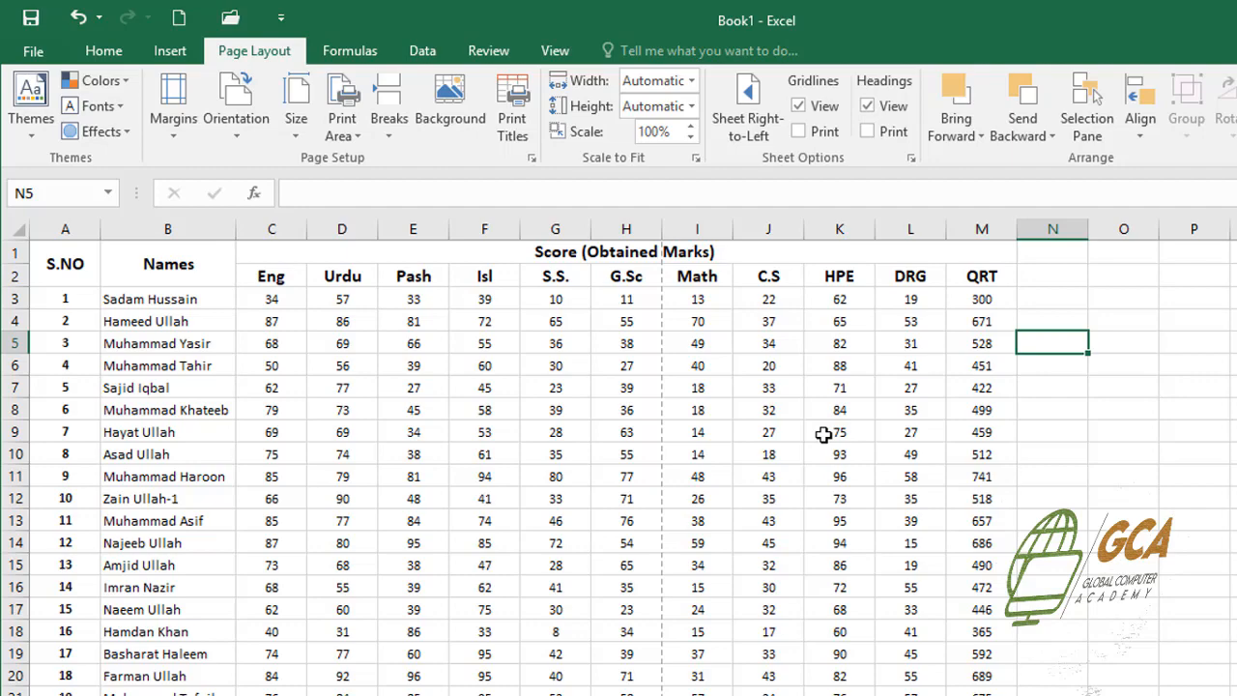
Turn on printing of row and column headings, check the print preview, and turn heading printing off again
key(ctrl+p)
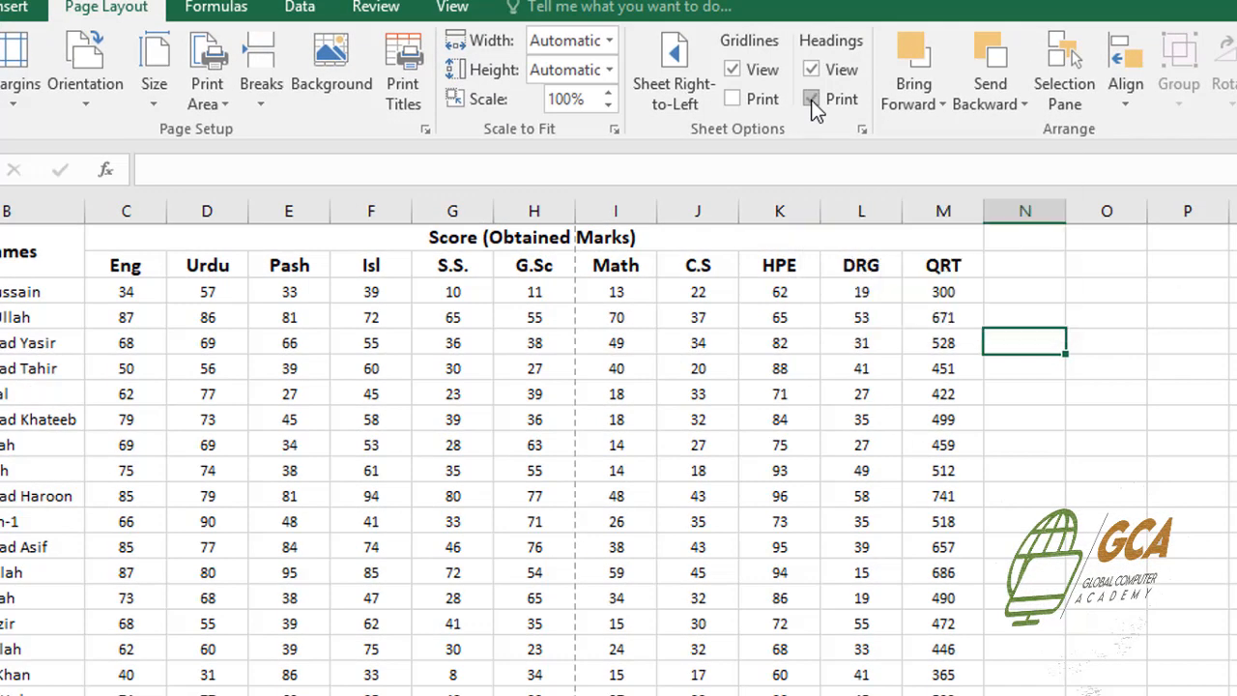
click(812, 100)
key(ctrl+p)
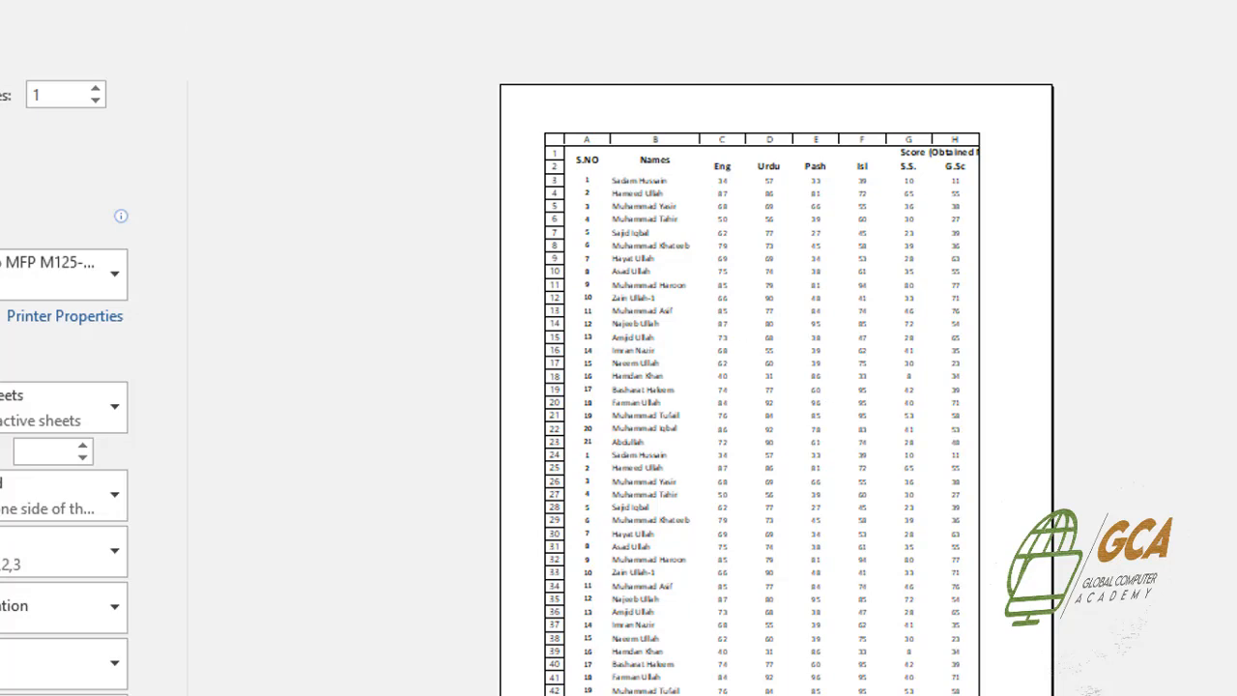
key(Escape)
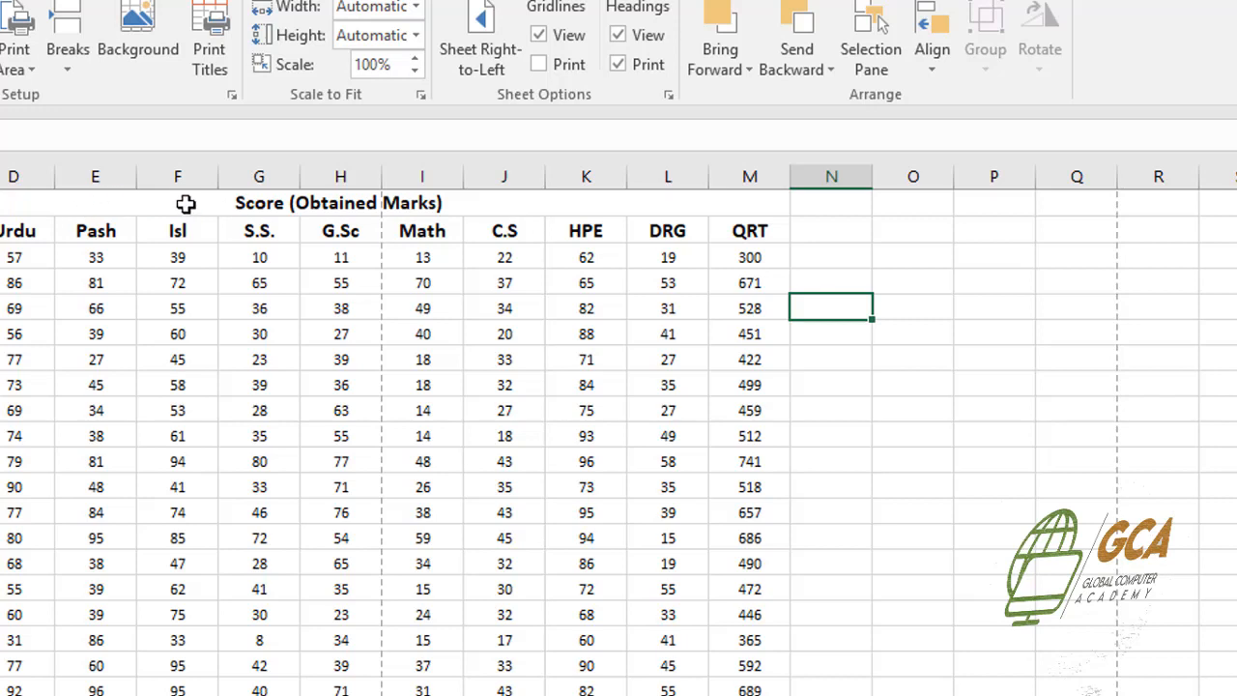
click(619, 69)
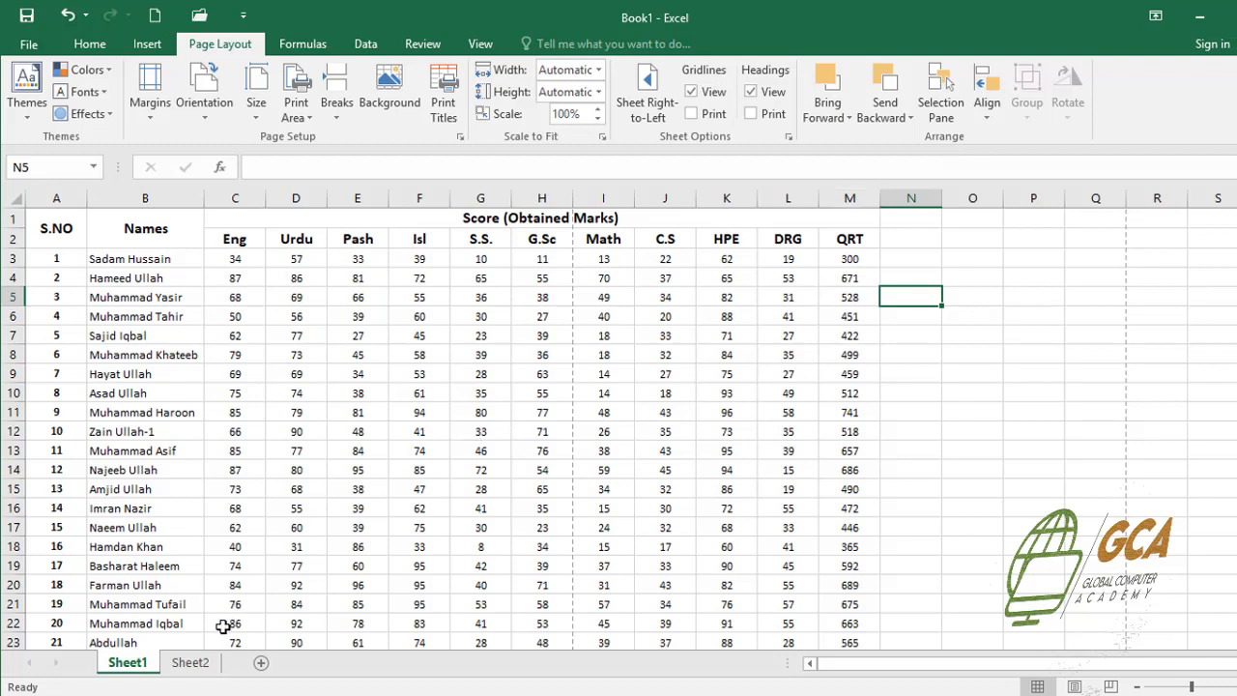
Insert the picture pexels-photo-443446 from the Pictures folder at cell I7 of Sheet2
click(192, 663)
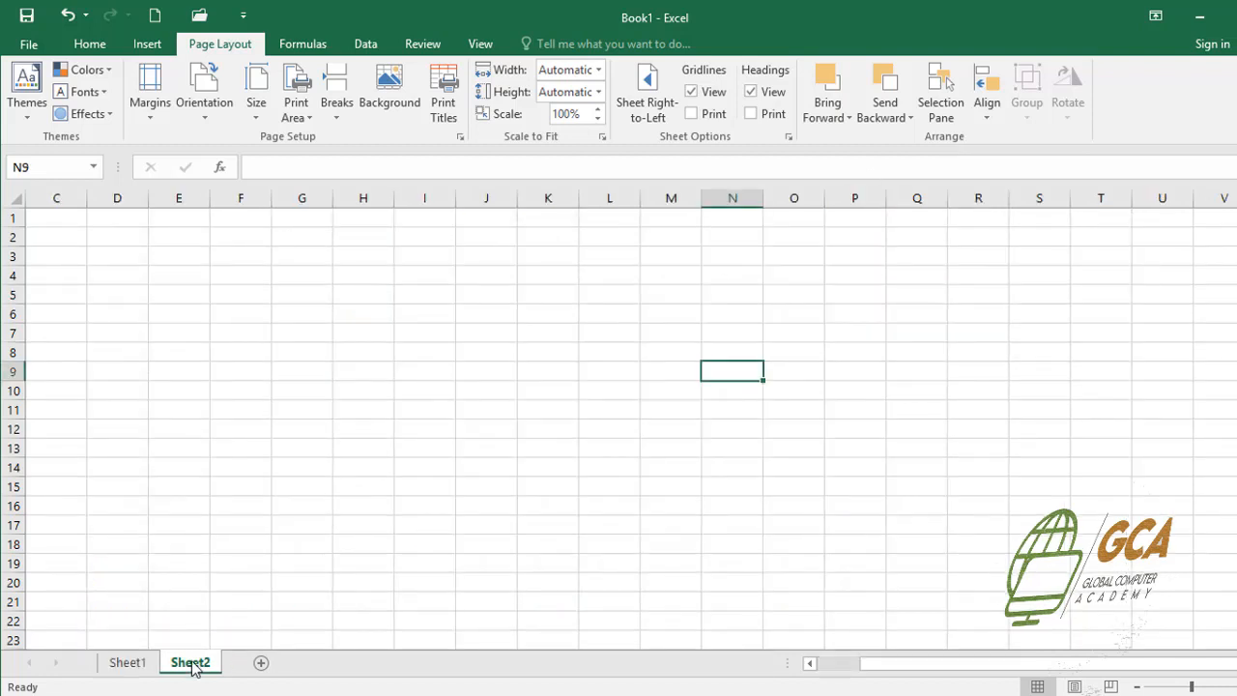
click(409, 331)
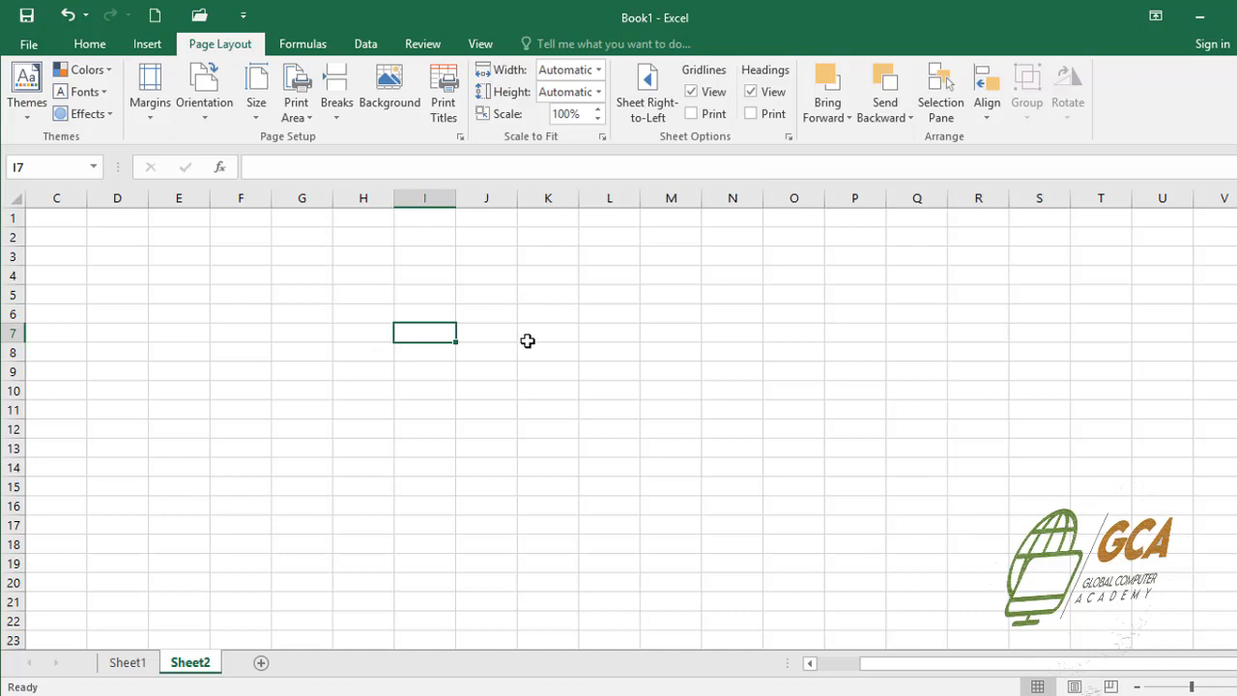
click(140, 44)
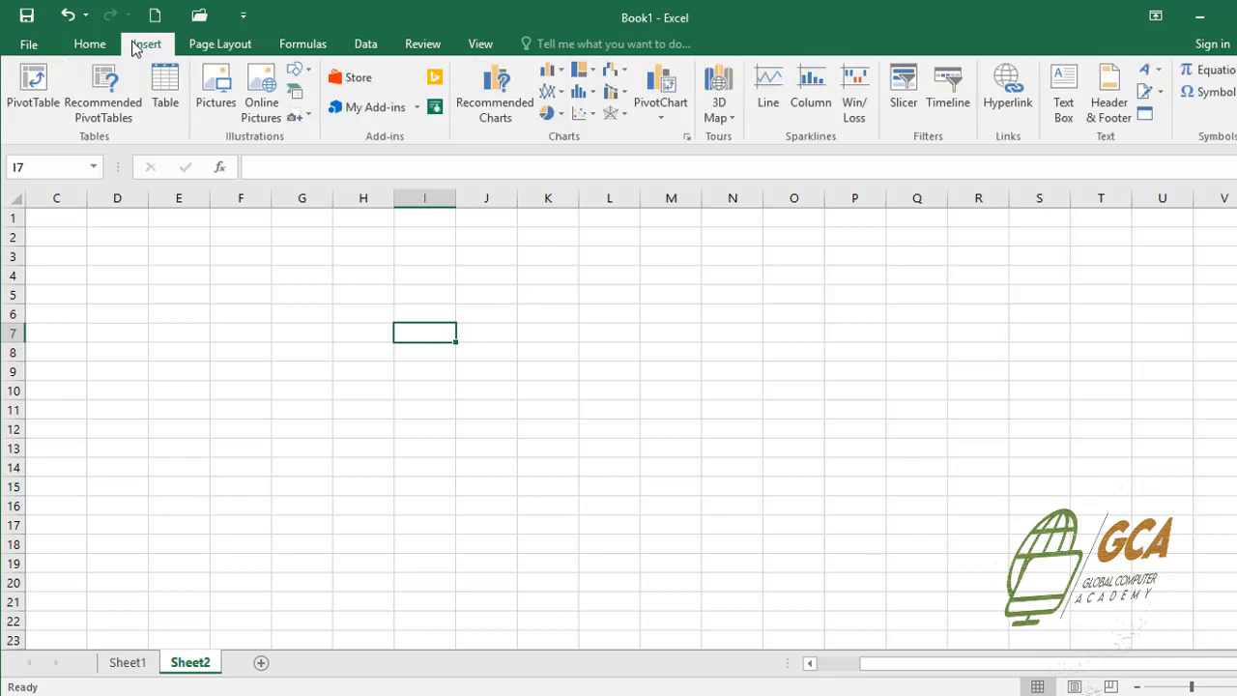
click(218, 95)
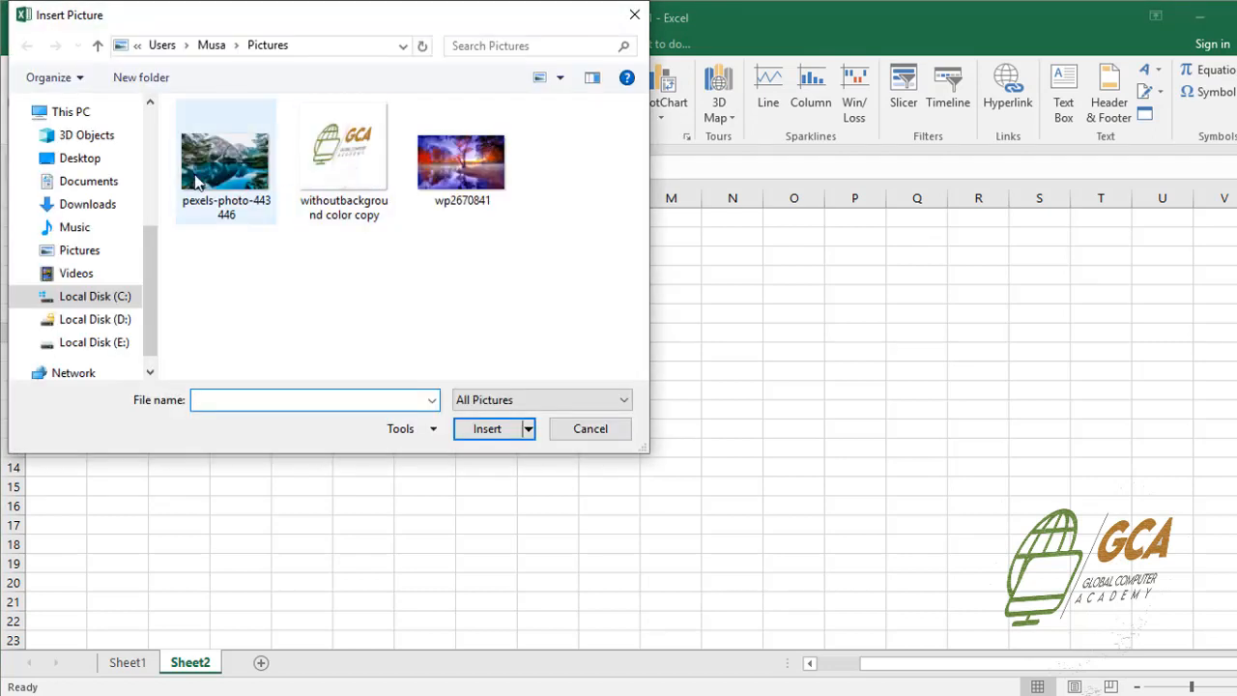
click(196, 181)
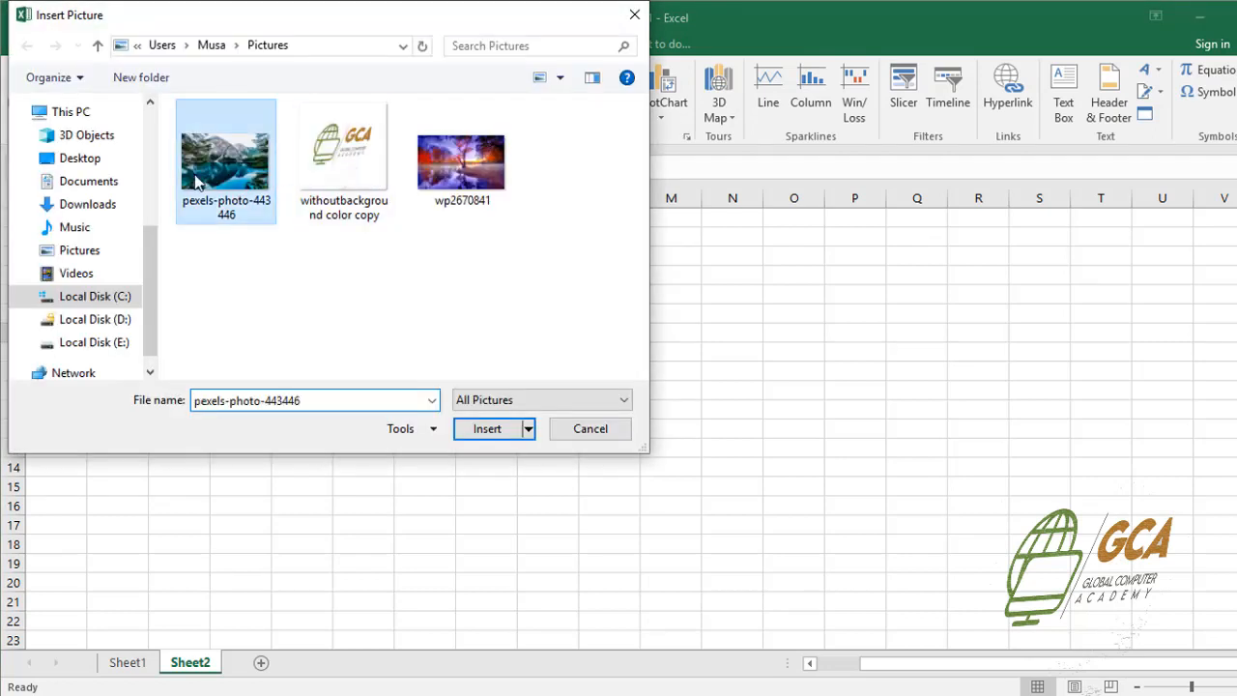
click(481, 431)
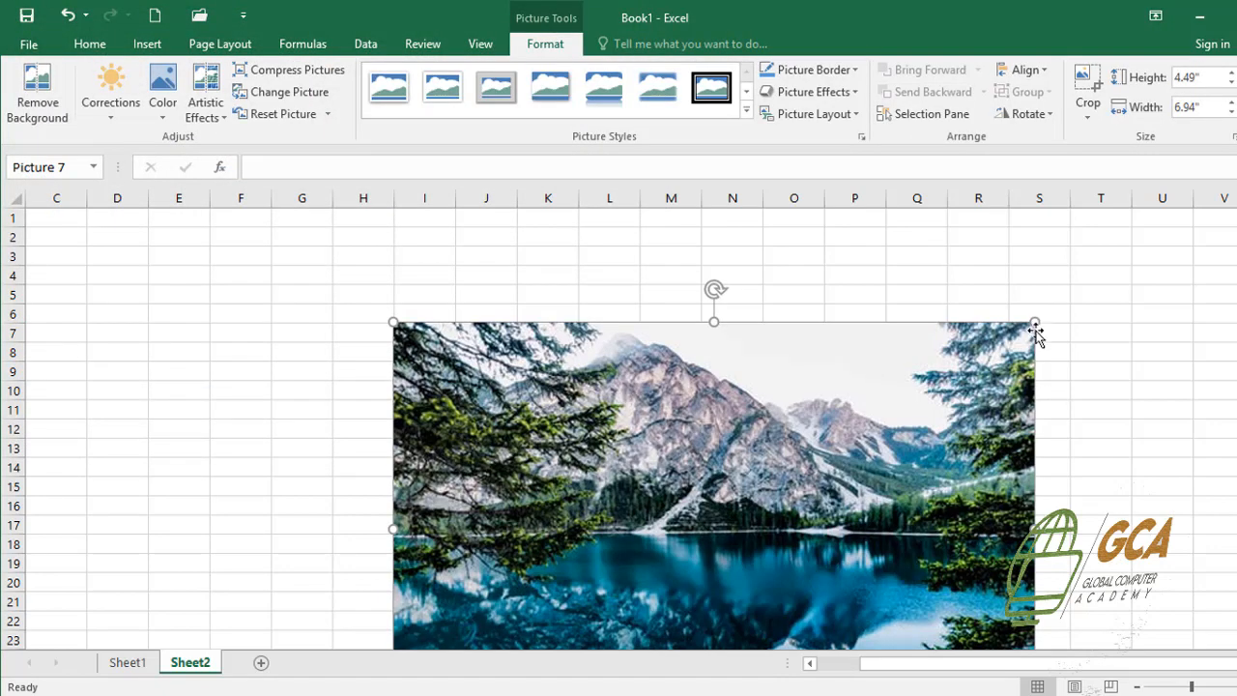
Insert the picture wp2670841 from the Pictures folder, sized about 2.02" high by 3.23" wide, beside the lake picture at row 8
click(147, 44)
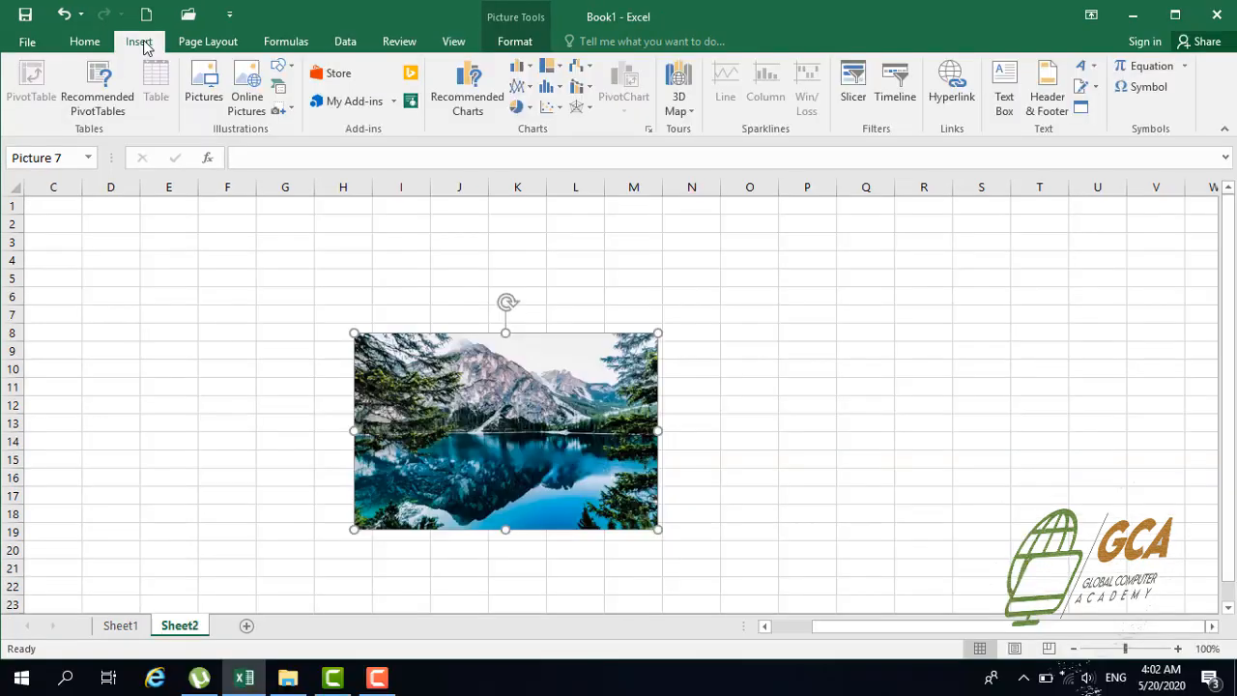
click(194, 74)
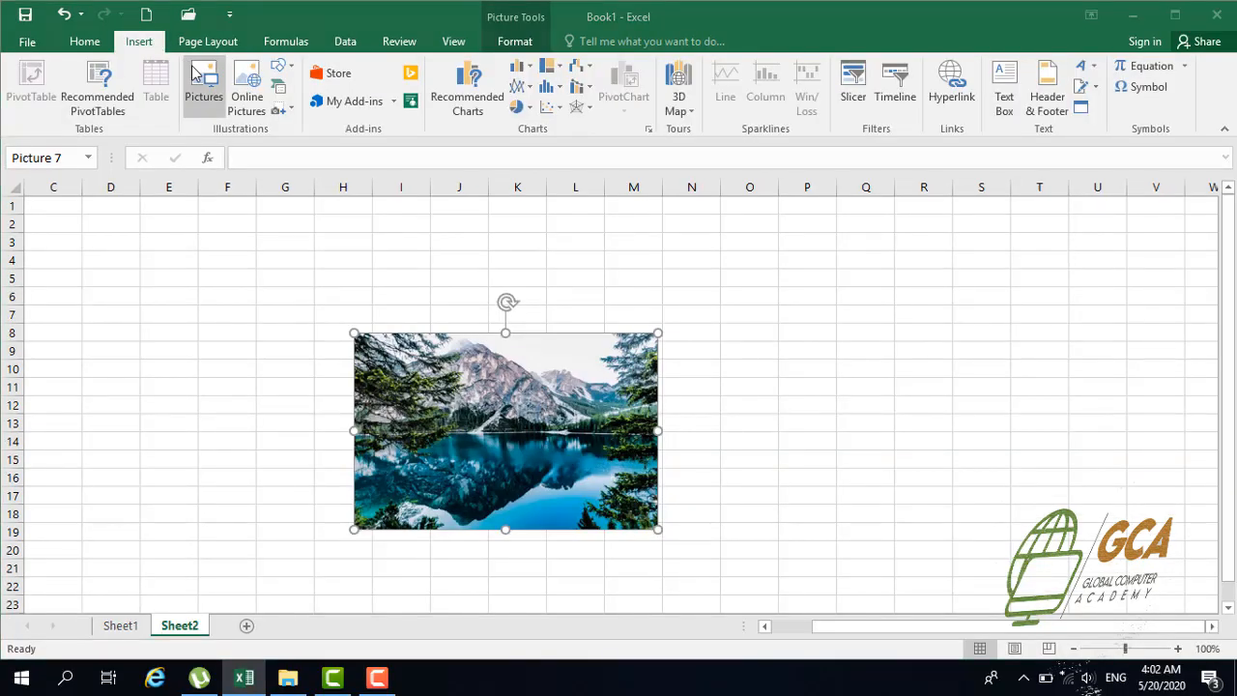
click(435, 154)
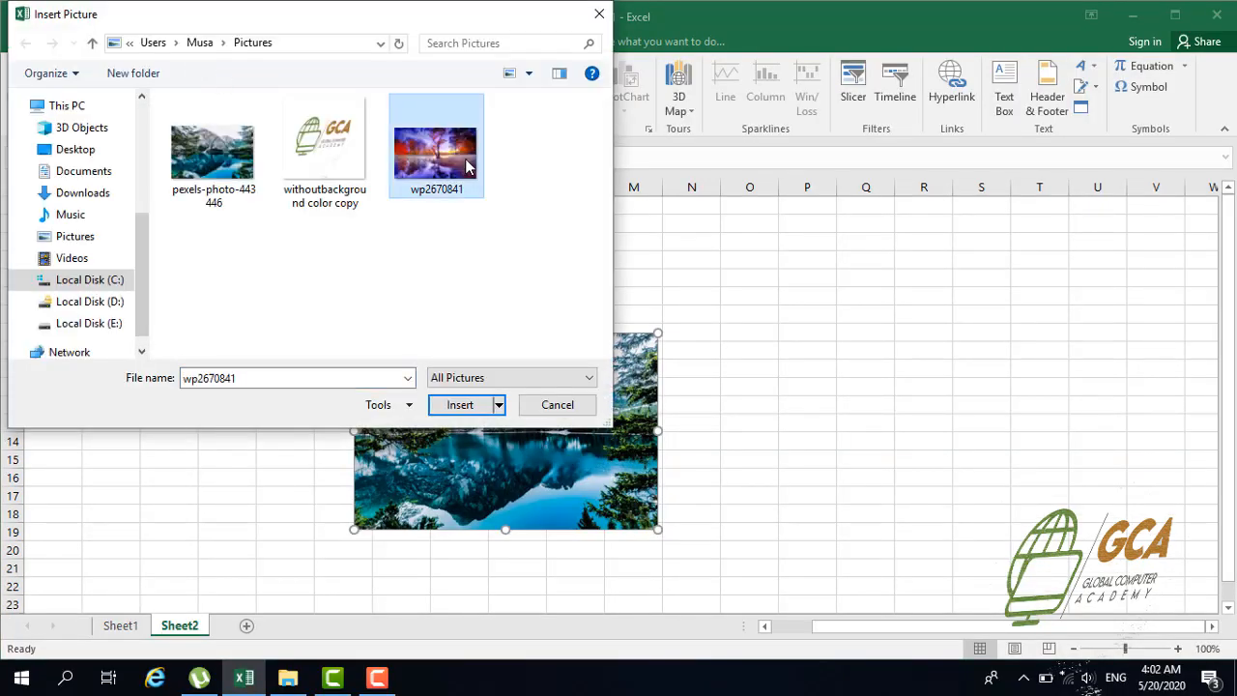
click(460, 405)
drag(1027, 312, 380, 538)
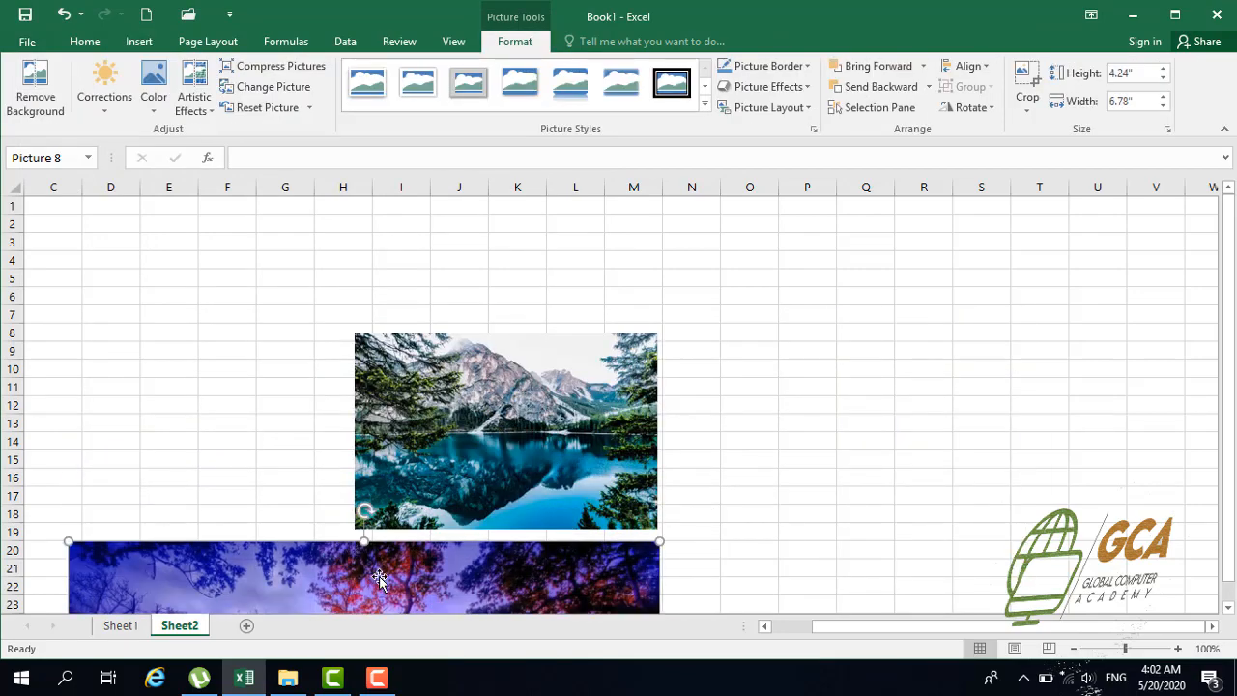
drag(486, 462, 723, 246)
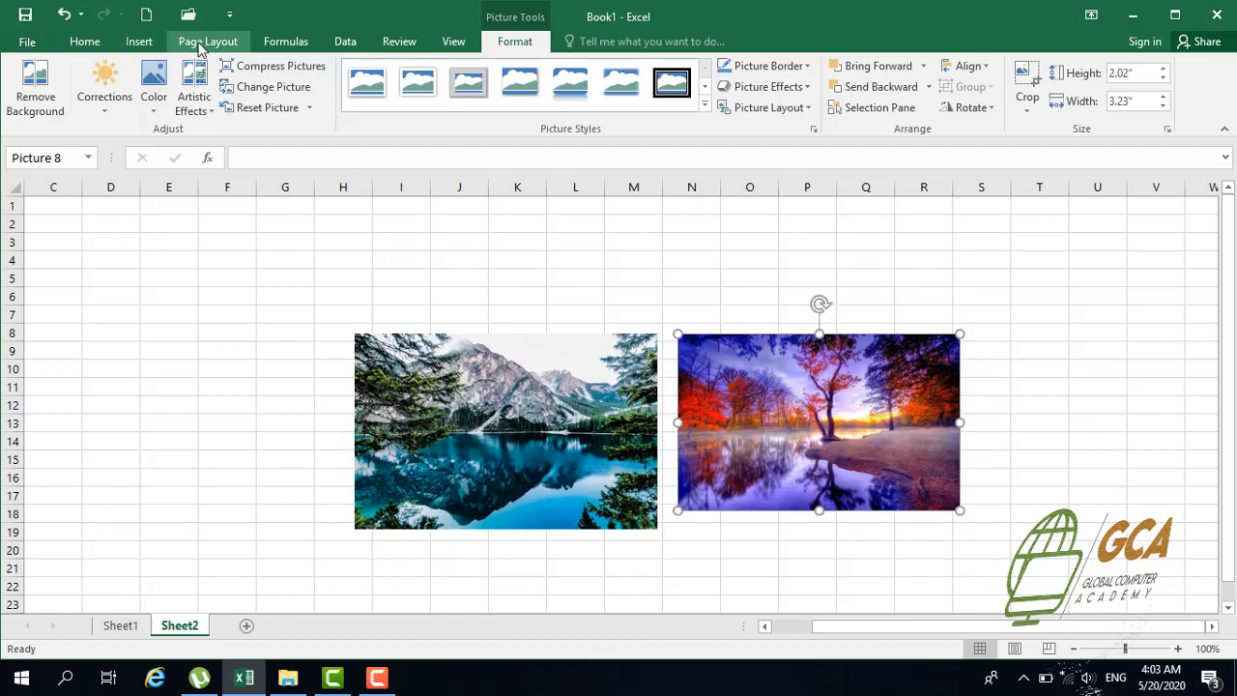
Move the autumn tree picture so it overlaps the lake picture, and bring the lake picture forward one level
click(200, 46)
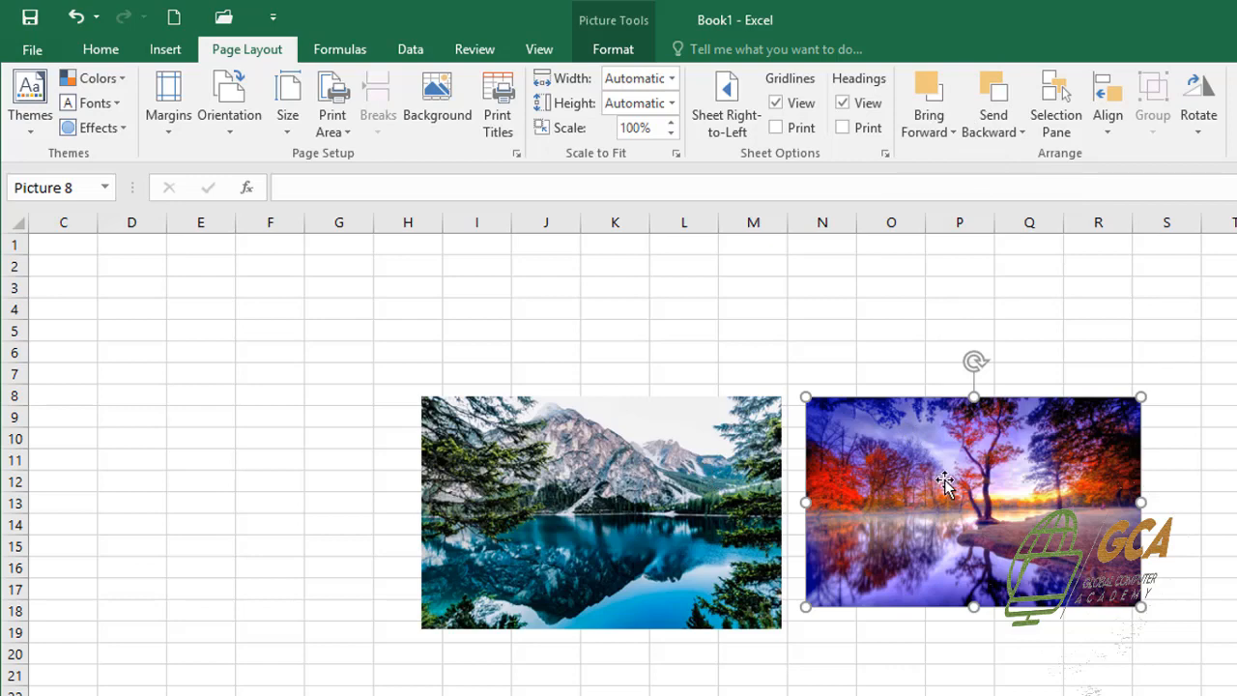
drag(944, 483, 731, 522)
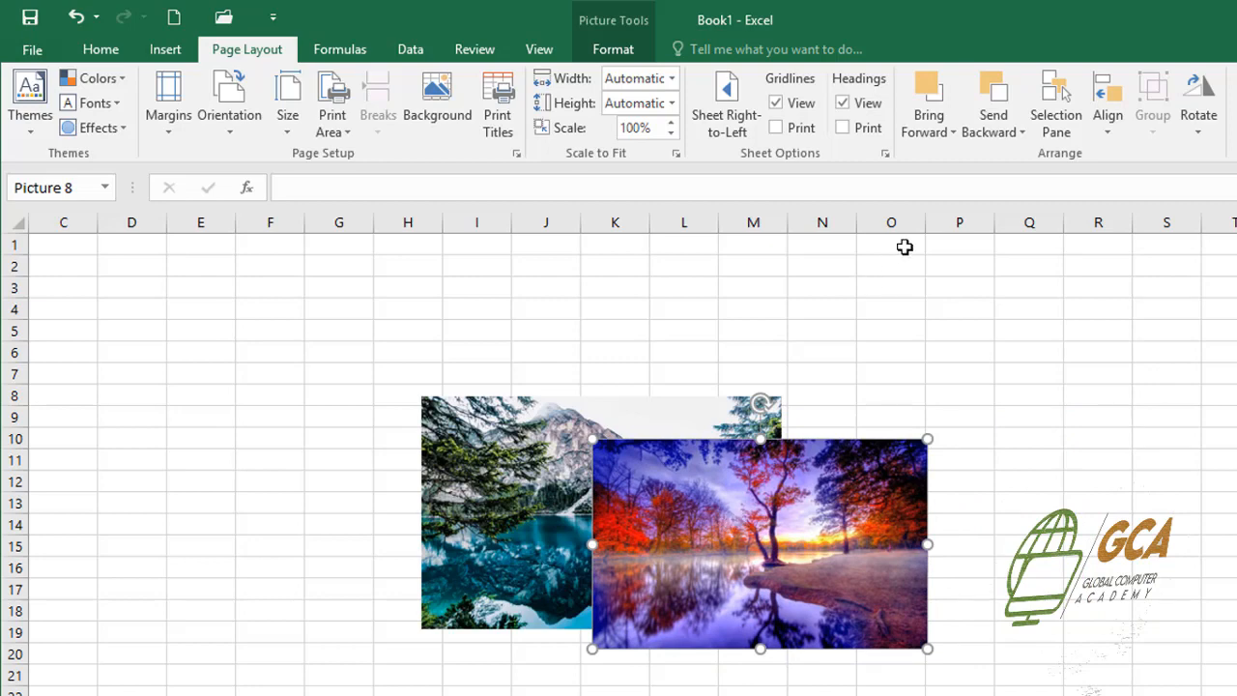
click(490, 450)
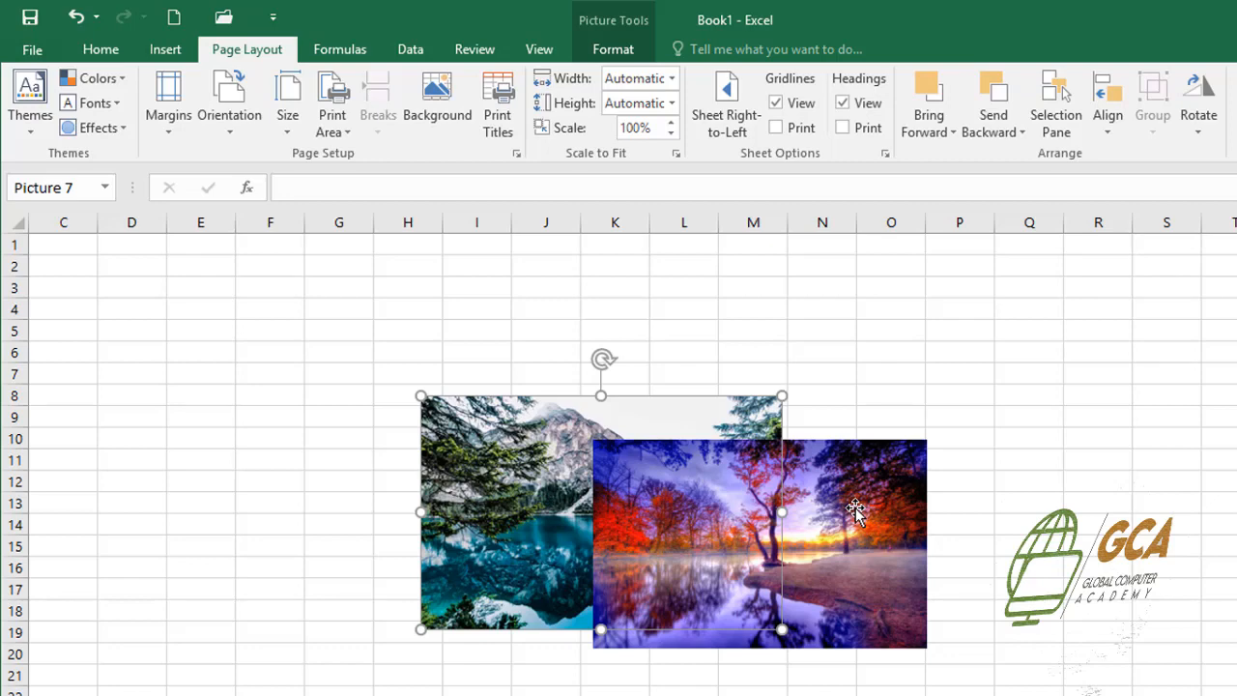
click(935, 136)
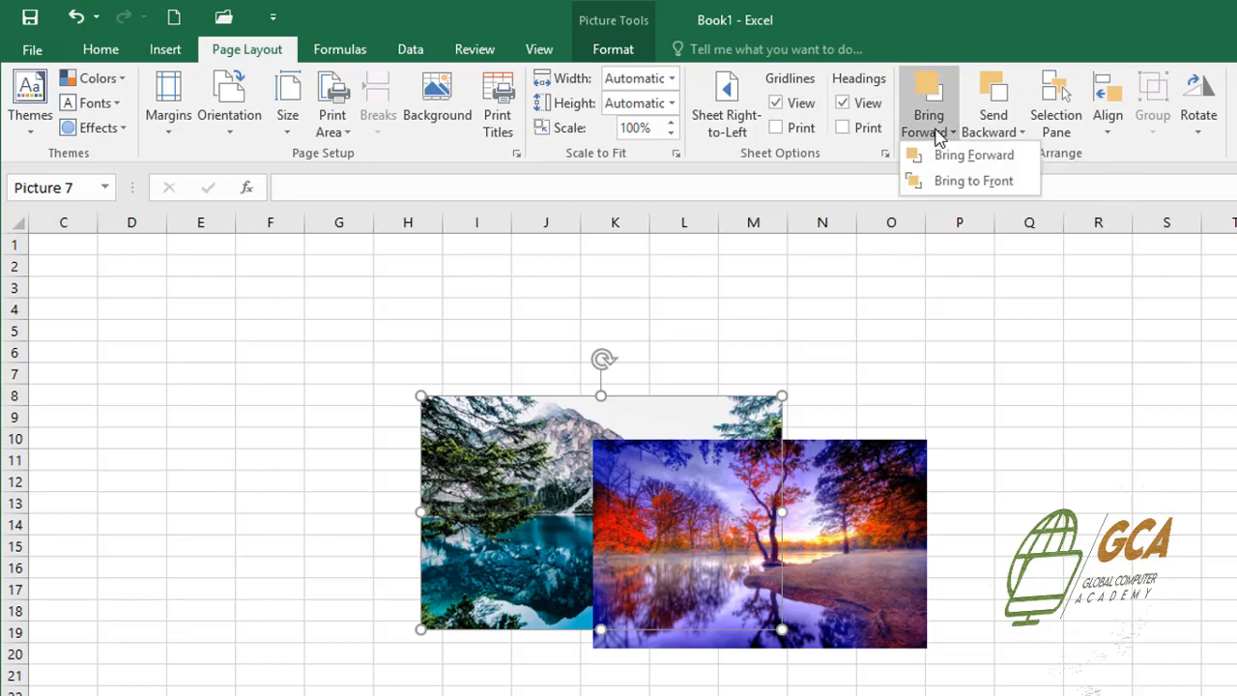
click(971, 157)
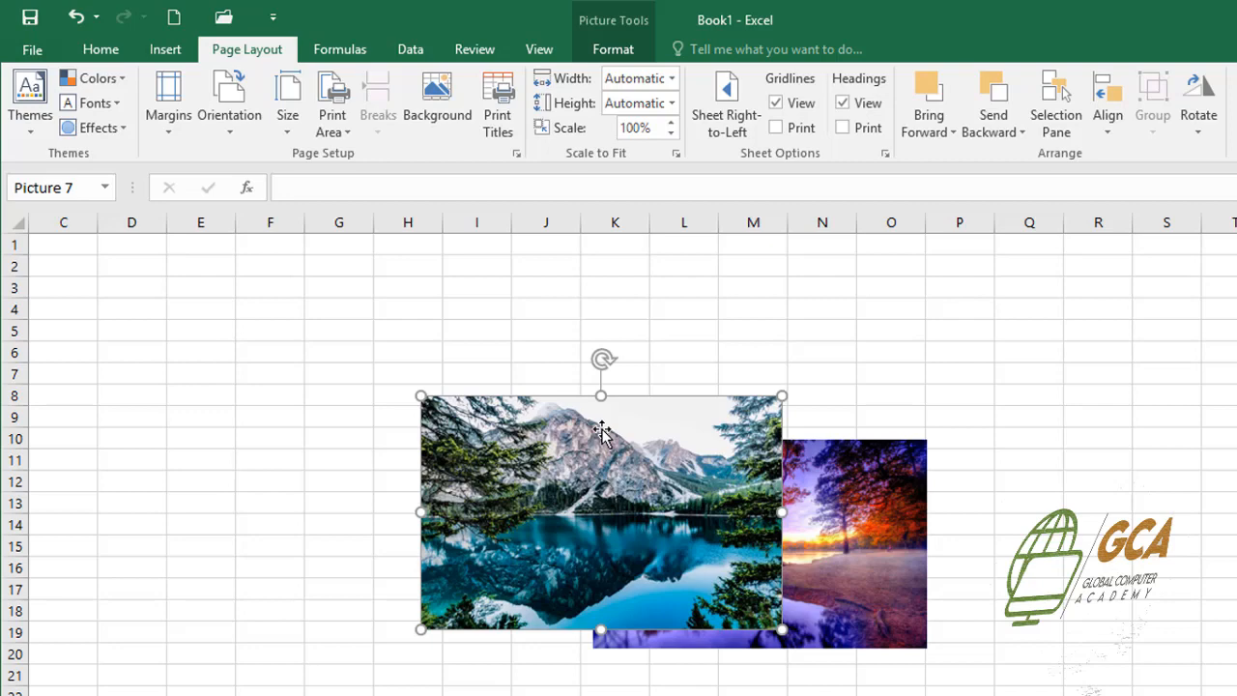
Bring the autumn tree picture forward over the lake picture, and send it backward one level again
click(830, 481)
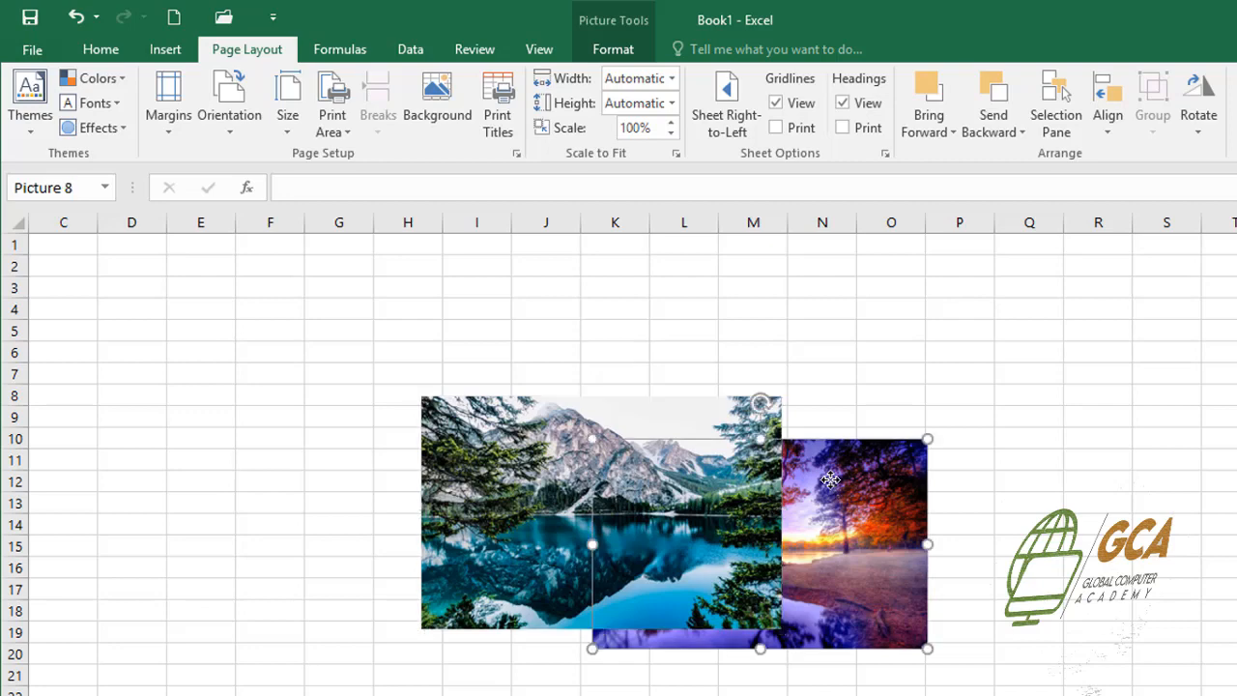
click(951, 134)
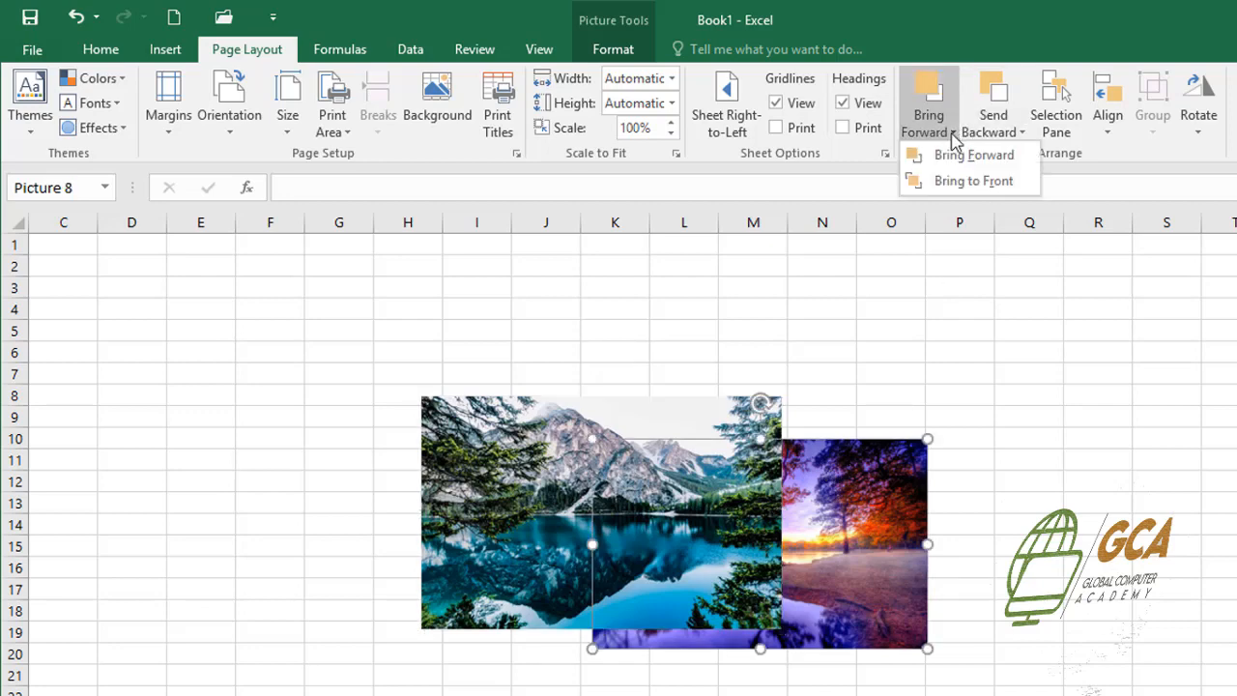
click(966, 157)
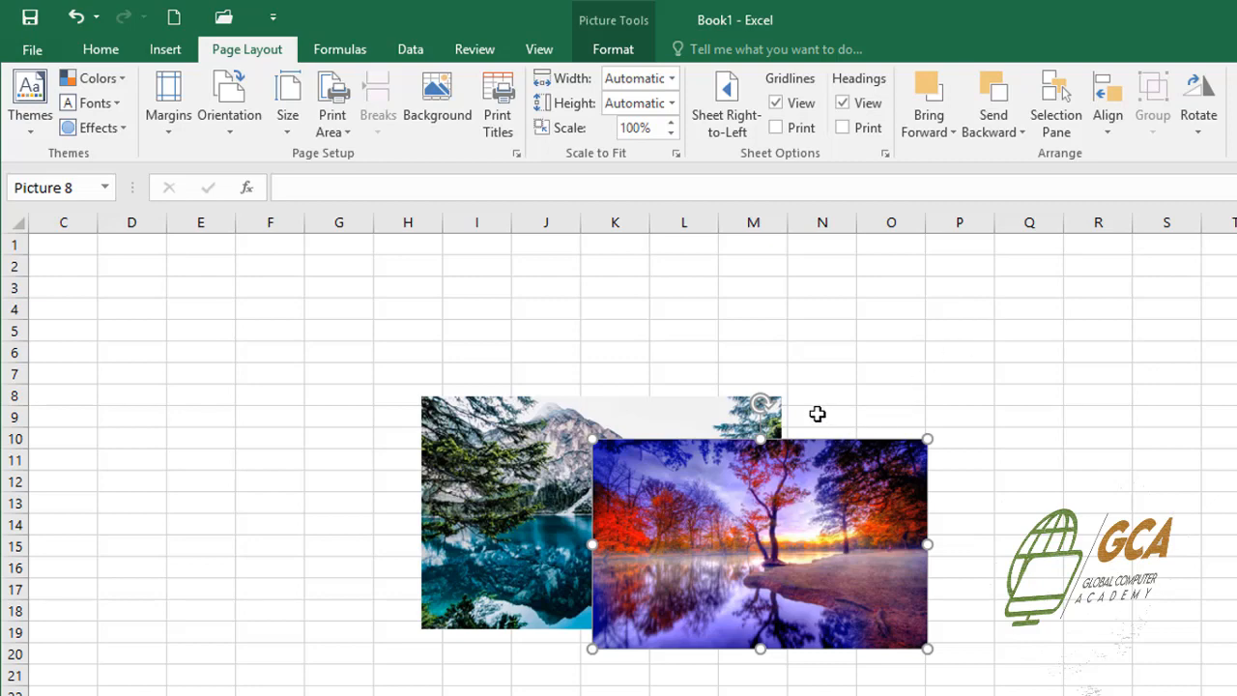
click(993, 132)
click(1022, 157)
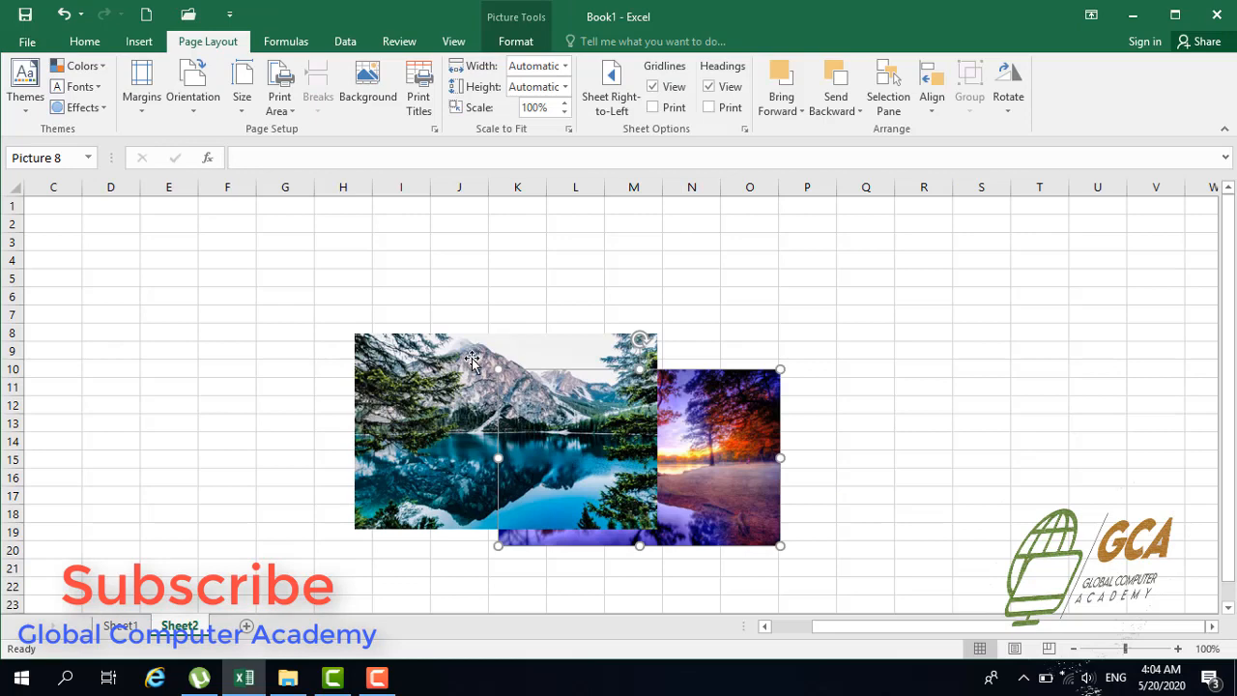
Move the autumn tree picture off the lake picture so the two stand side by side from row 8
click(561, 426)
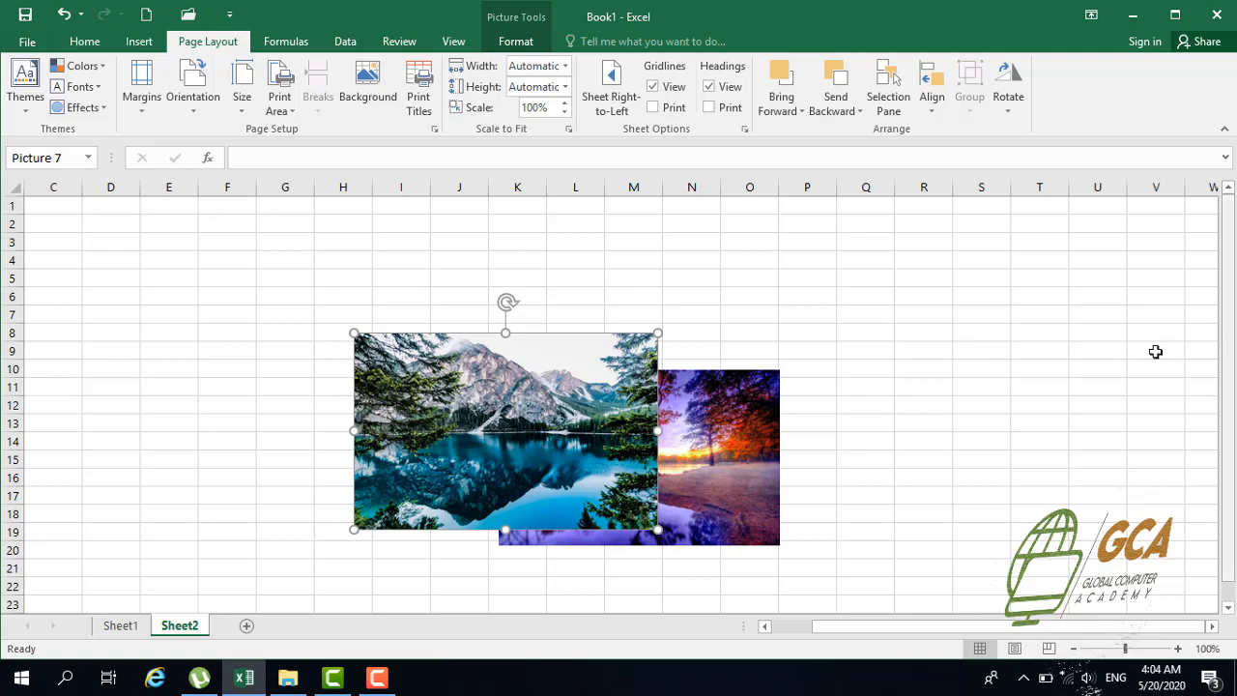
click(824, 425)
drag(737, 435, 910, 396)
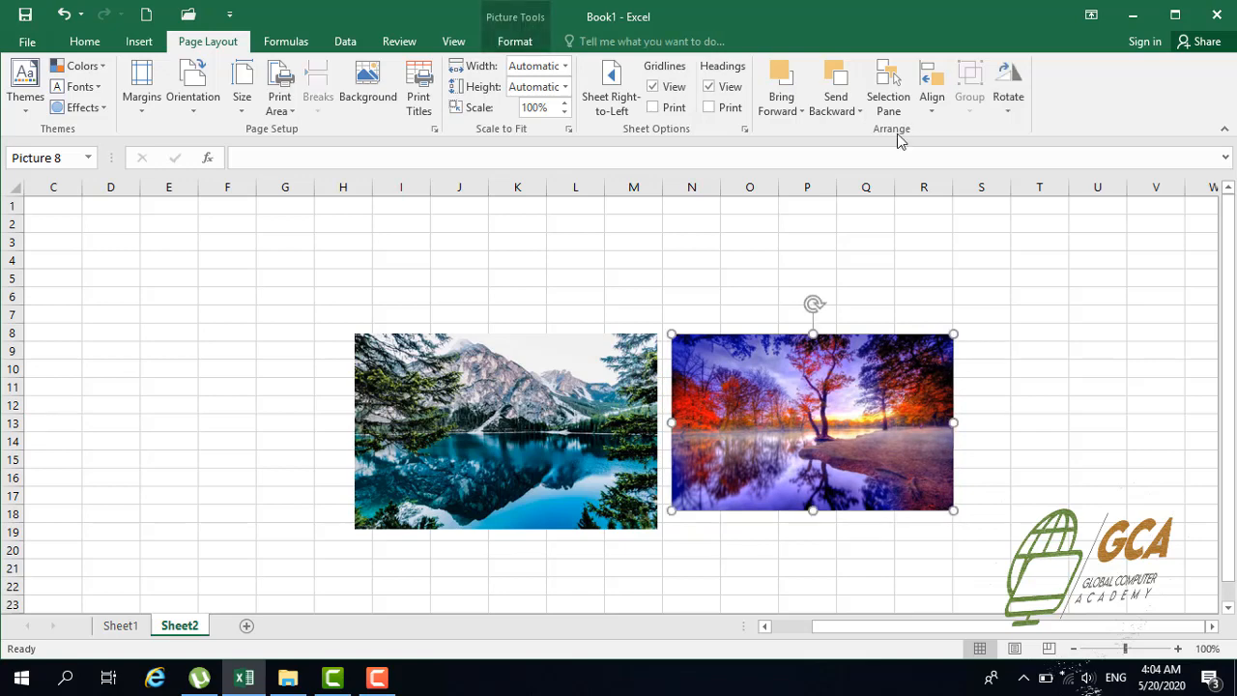
Display the Selection pane, hide and show Picture 7 and Picture 8 one at a time, and hide and show all pictures together
click(889, 101)
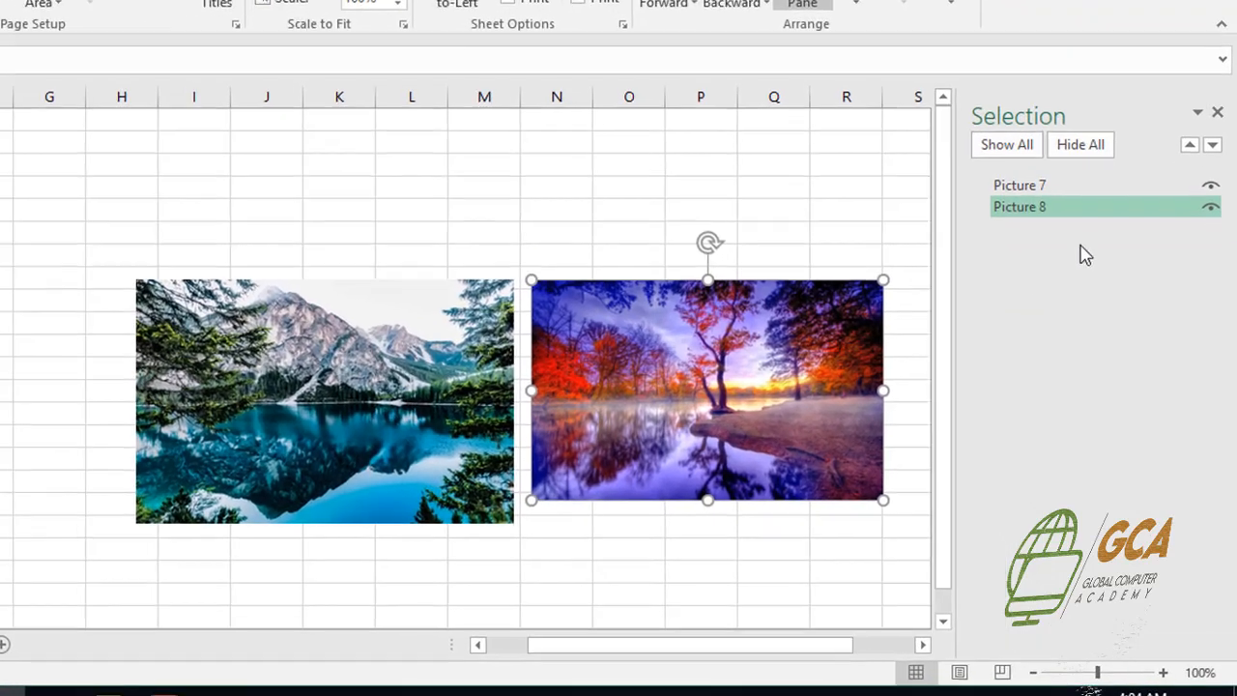
click(1211, 183)
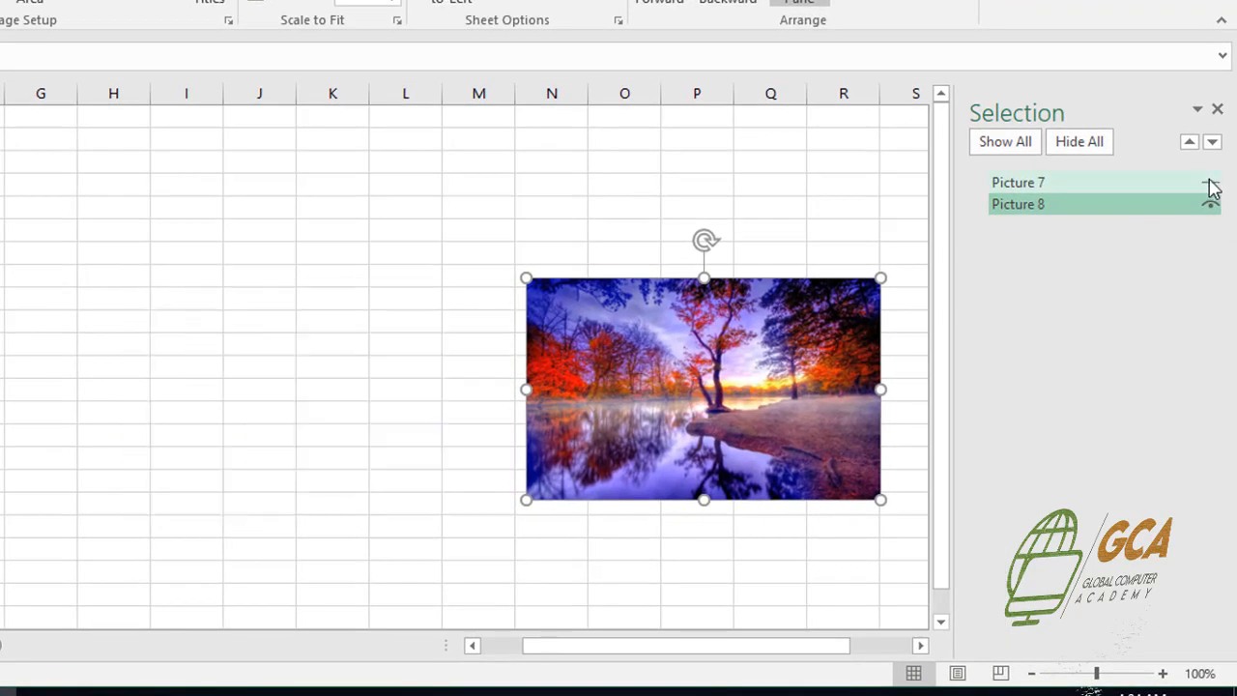
click(1210, 183)
click(1210, 204)
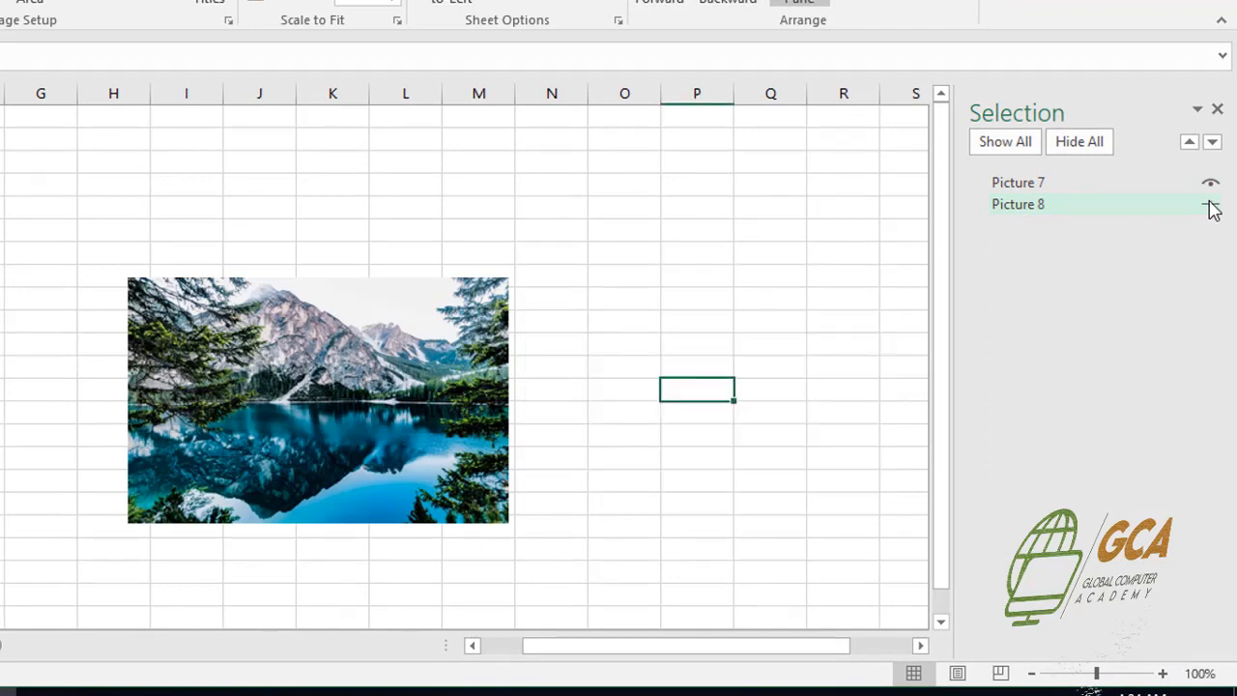
click(1209, 204)
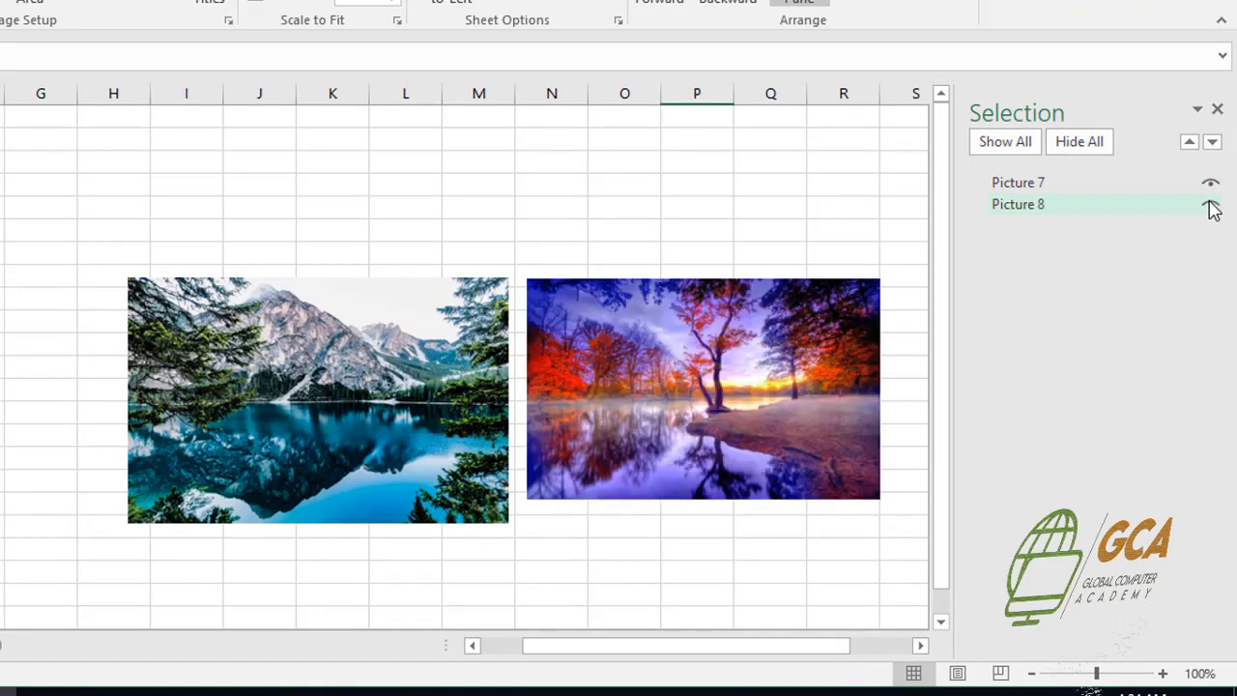
click(1079, 148)
click(1010, 150)
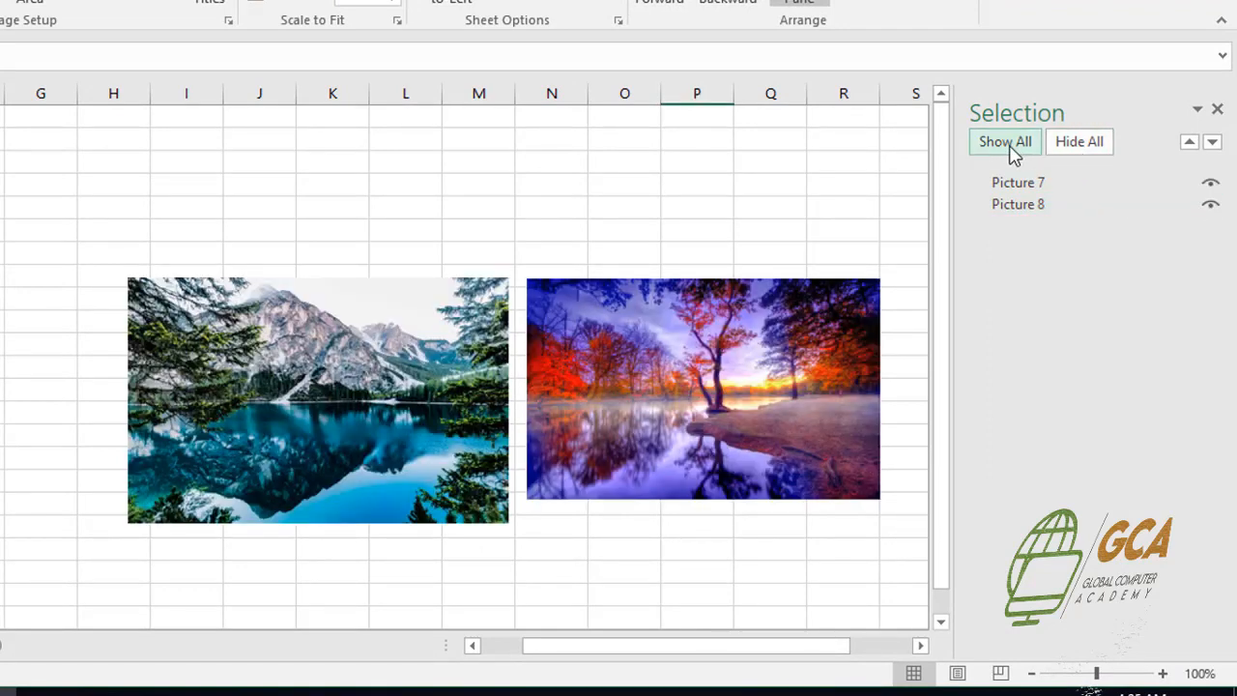
Move the autumn tree picture closer to the lake picture's edge and group the two pictures
click(700, 356)
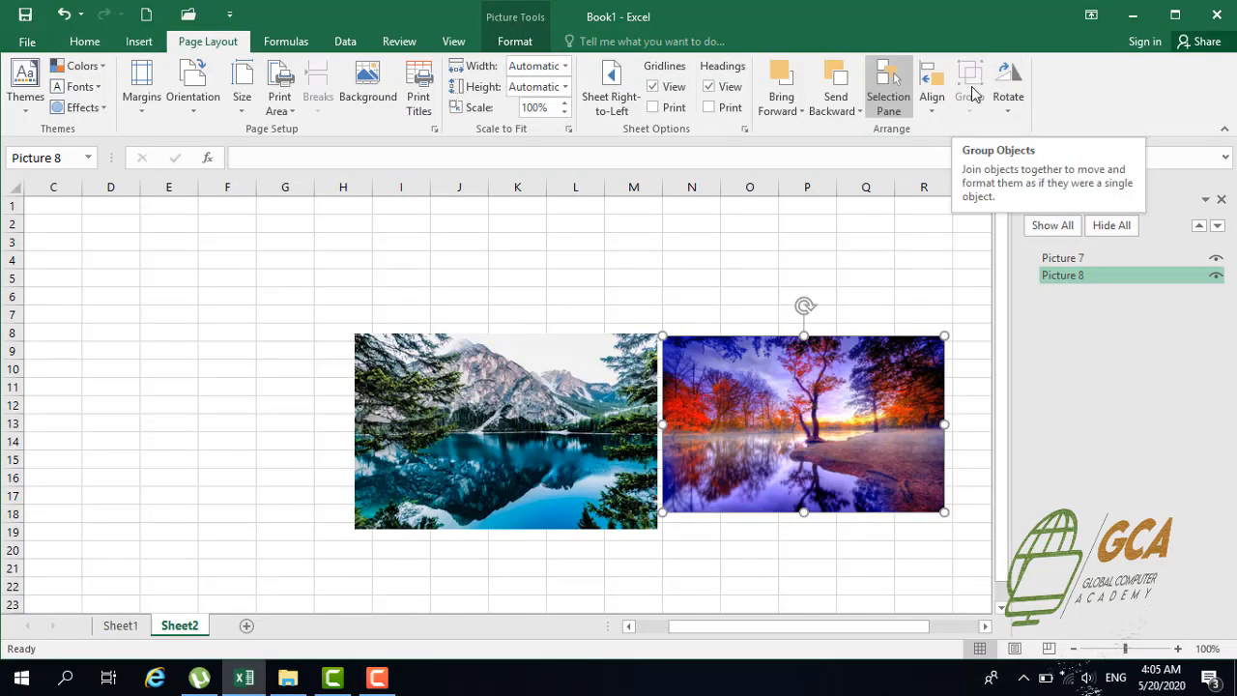
click(355, 316)
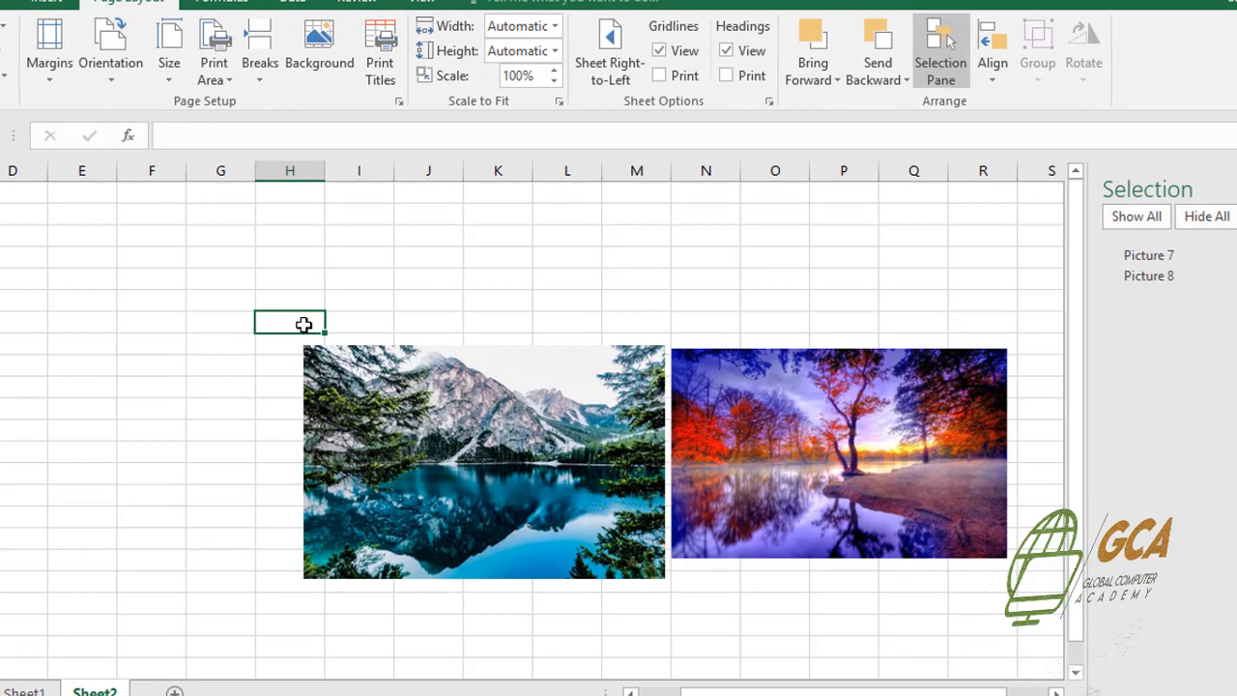
click(407, 441)
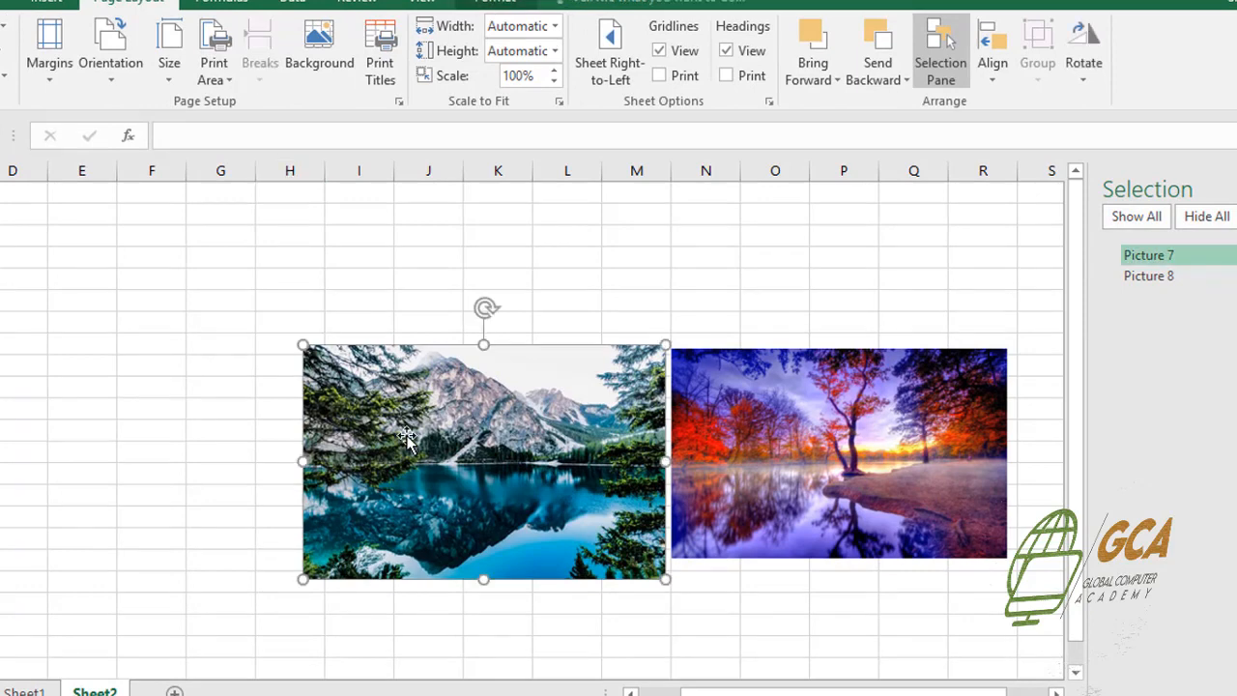
ctrl+click(819, 468)
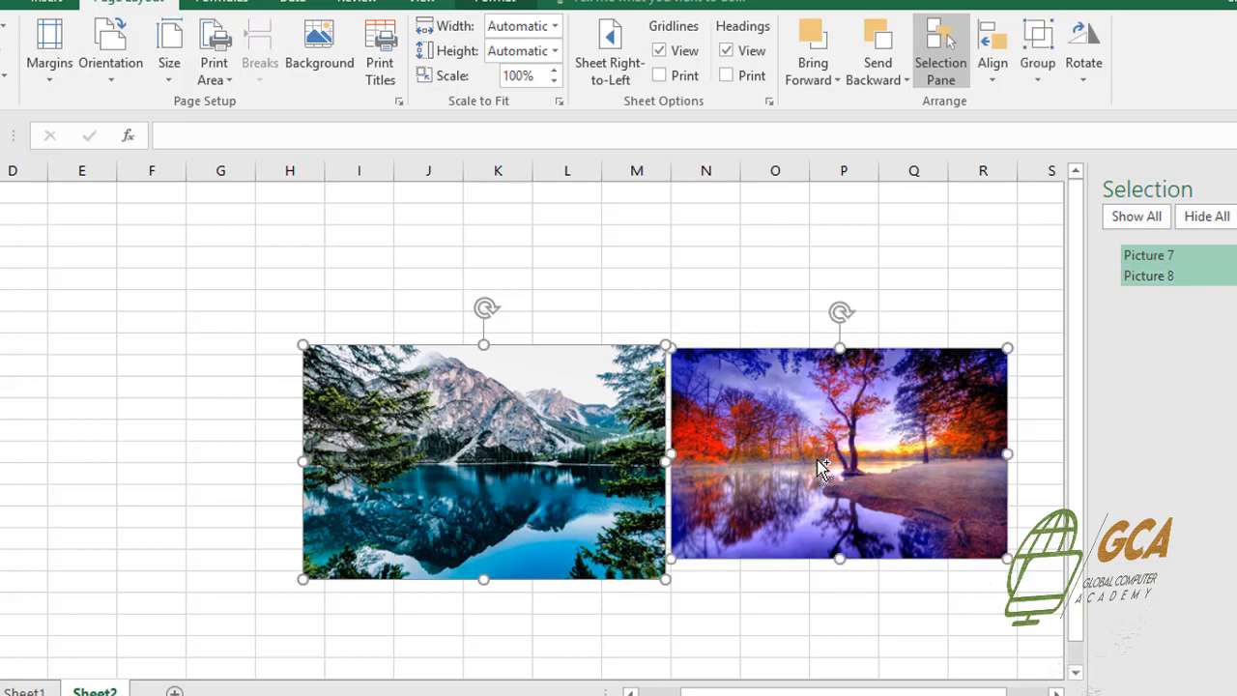
click(1037, 85)
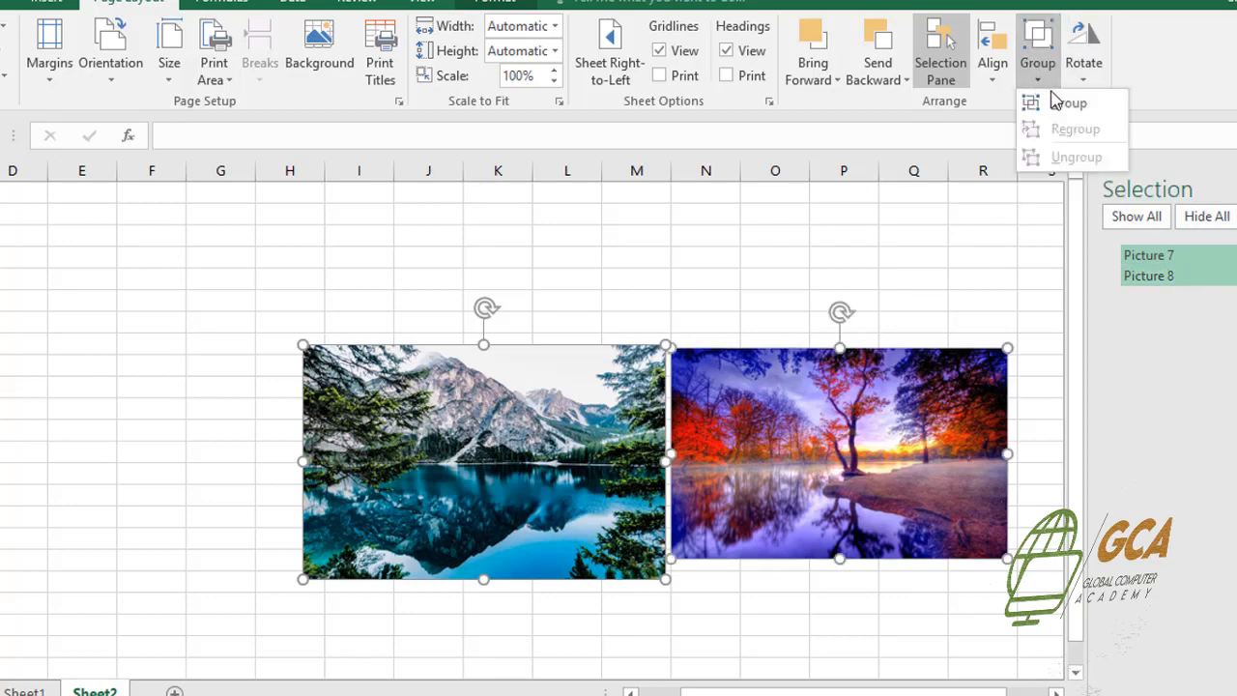
click(1060, 104)
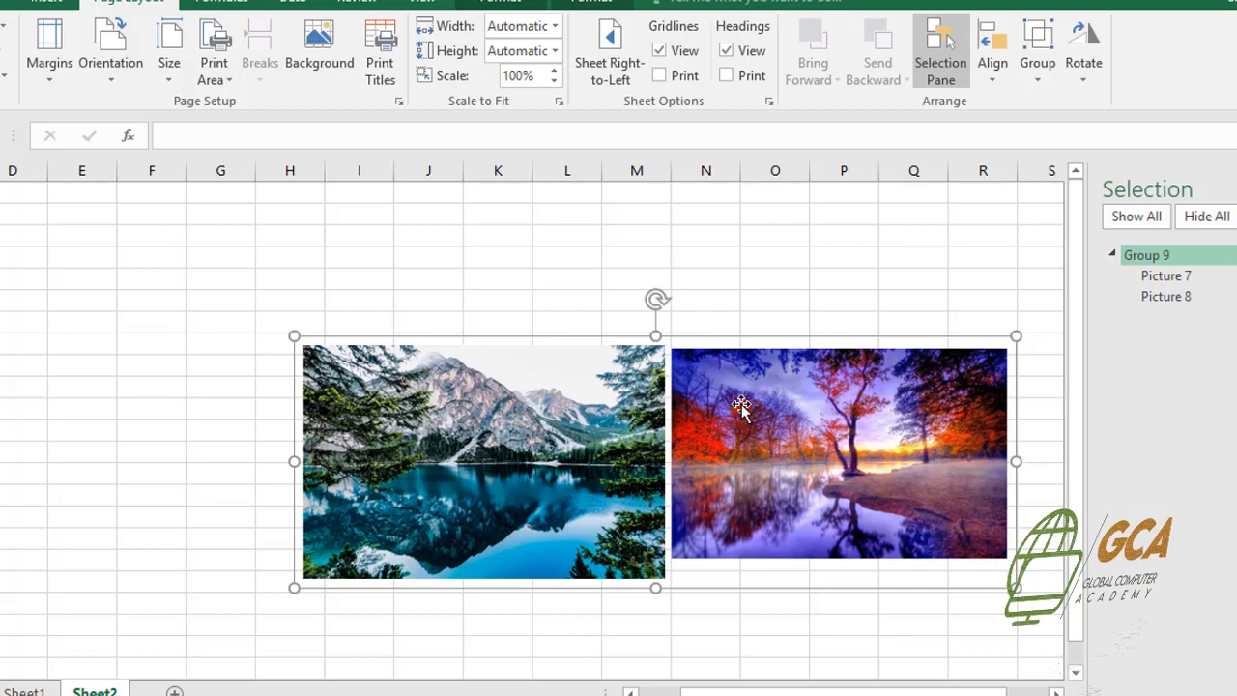
Move the picture group so it starts in column D, and shorten it slightly by lowering its upper edge to row 7
drag(740, 406, 437, 370)
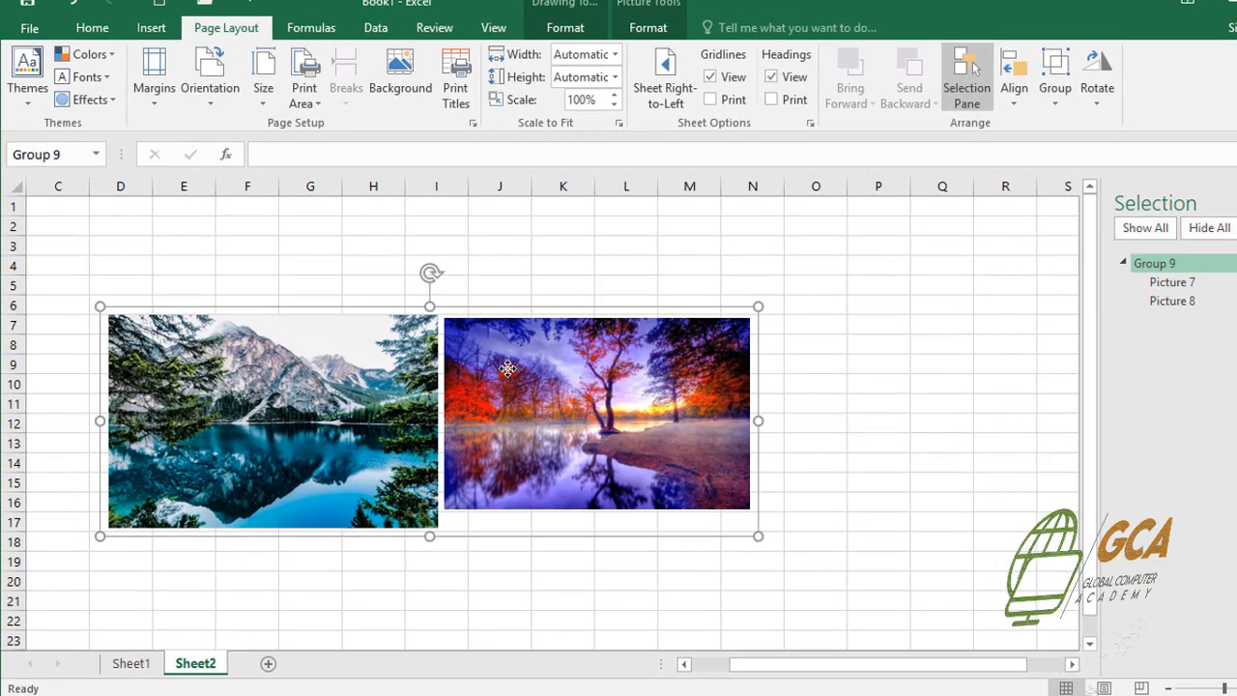
mouse_move(757, 305)
mouse_down()
mouse_move(760, 348)
mouse_move(483, 497)
mouse_move(754, 320)
mouse_up()
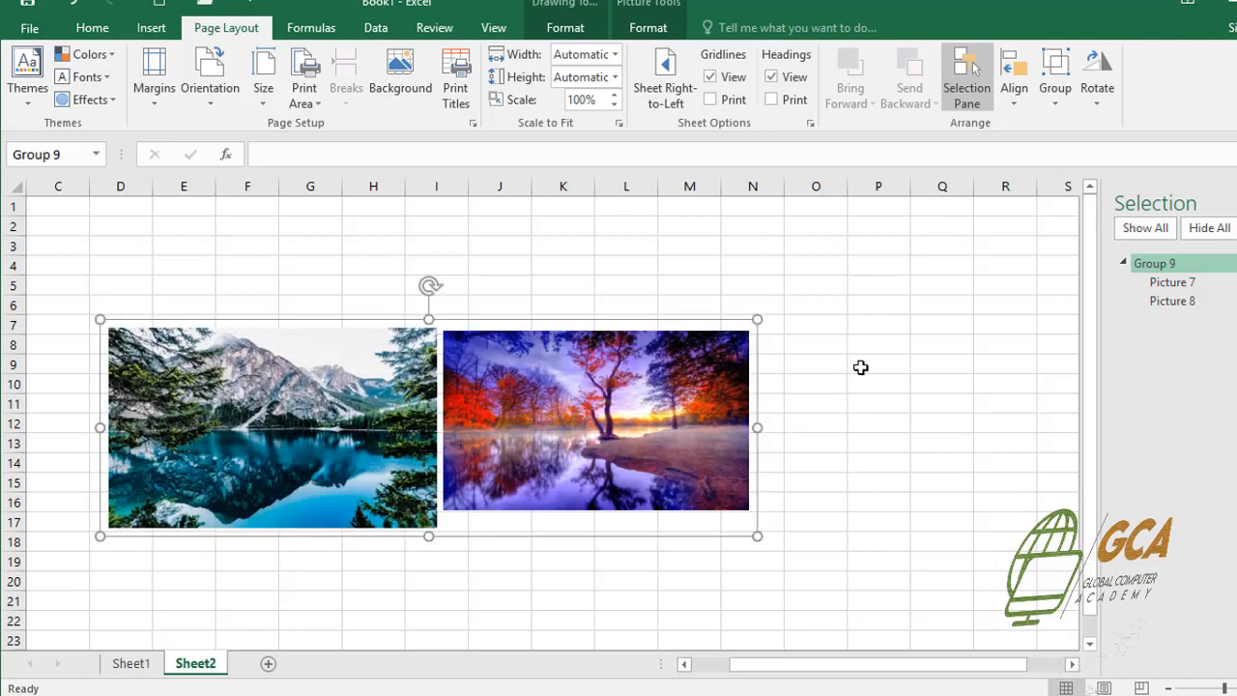
Examine the alignment and rotation options offered for the picture group, previewing a vertical flip without applying it
click(1013, 103)
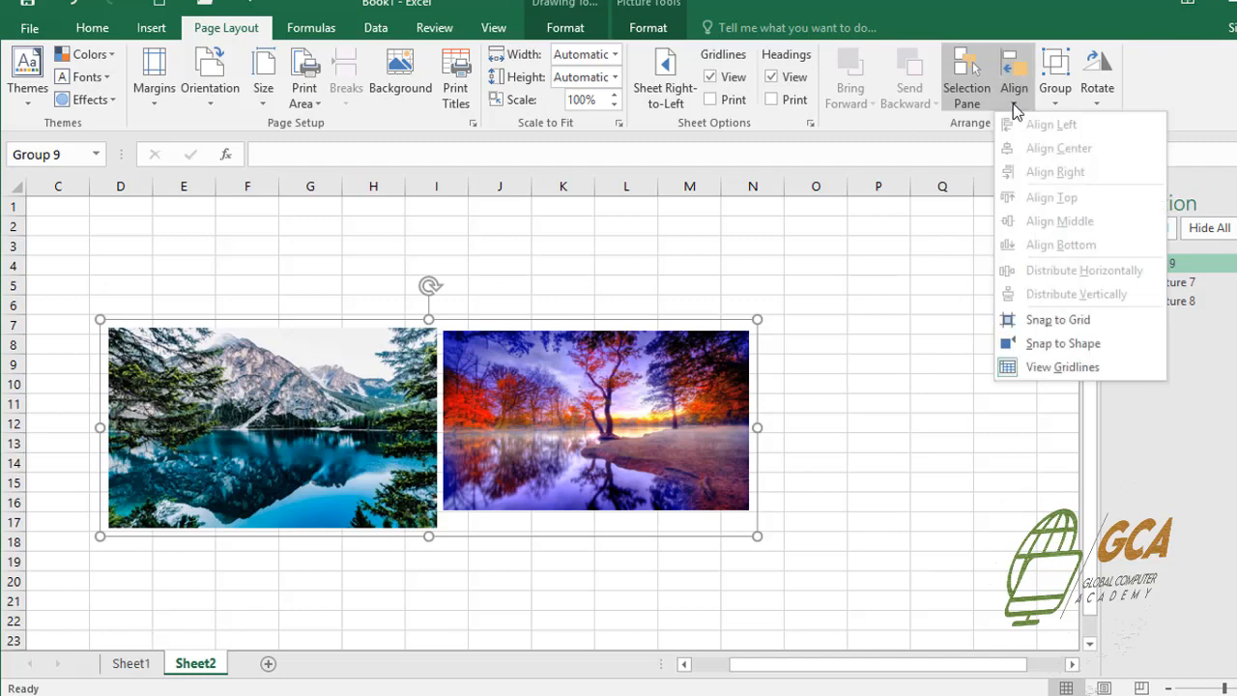
click(1012, 104)
click(1013, 104)
click(1013, 103)
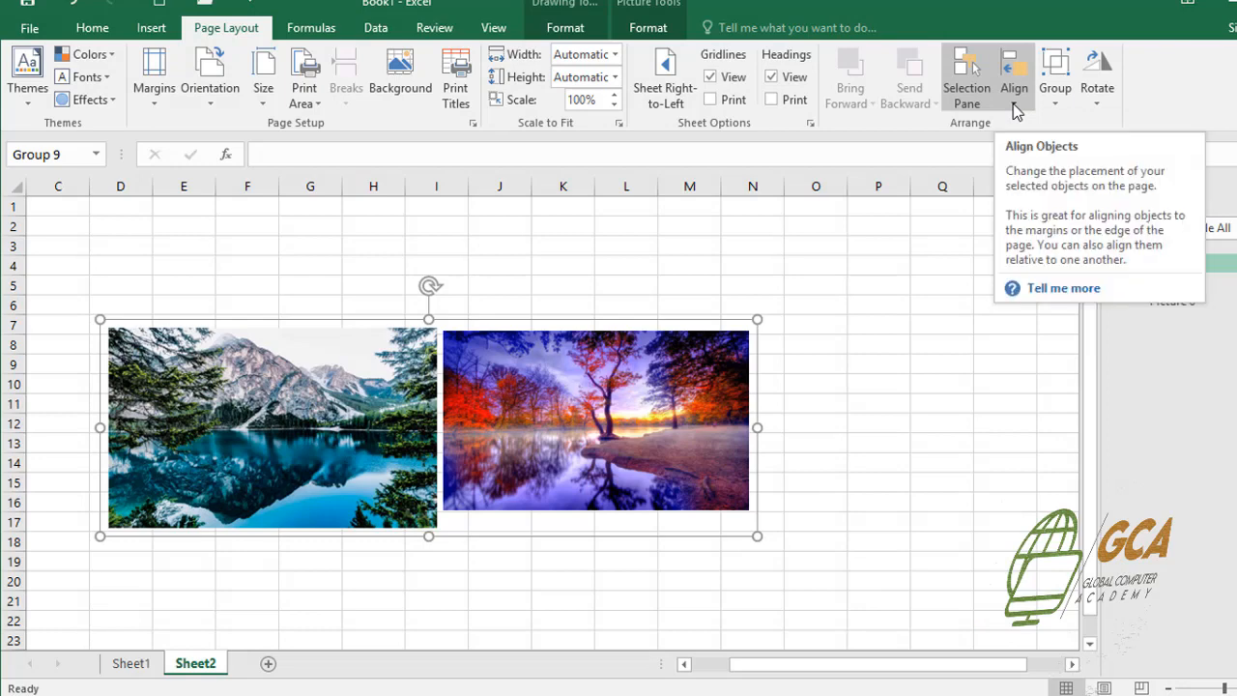
click(1015, 104)
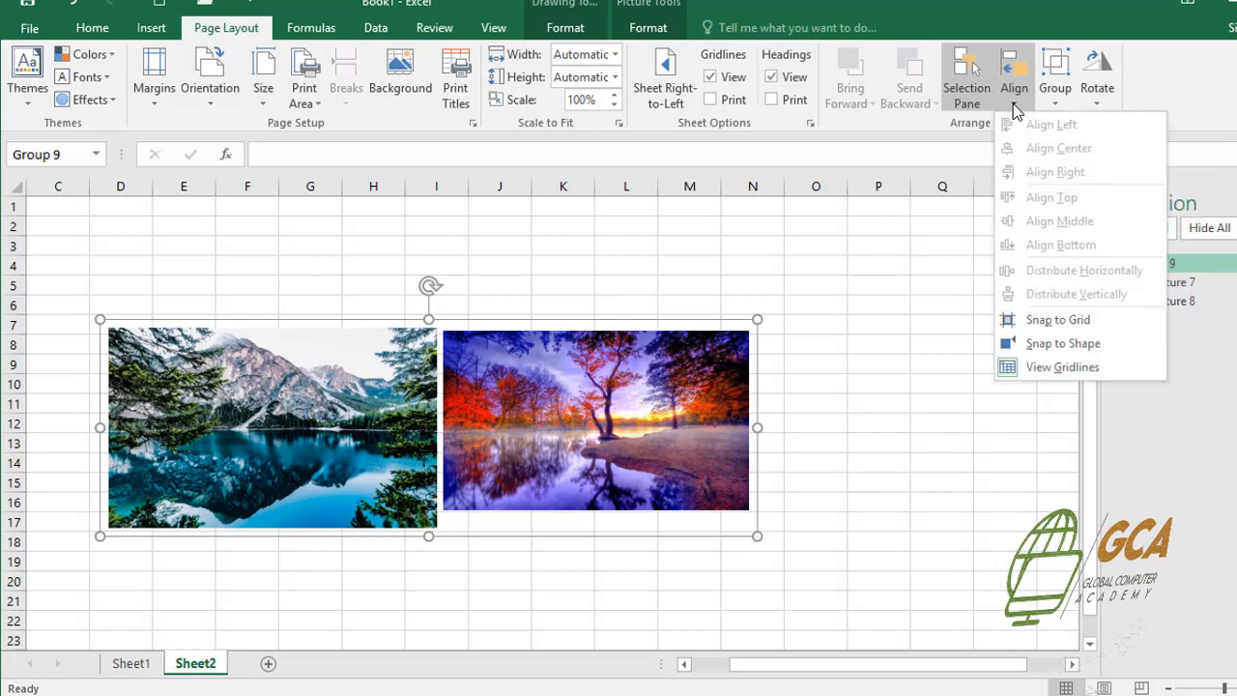
click(1014, 104)
click(1096, 97)
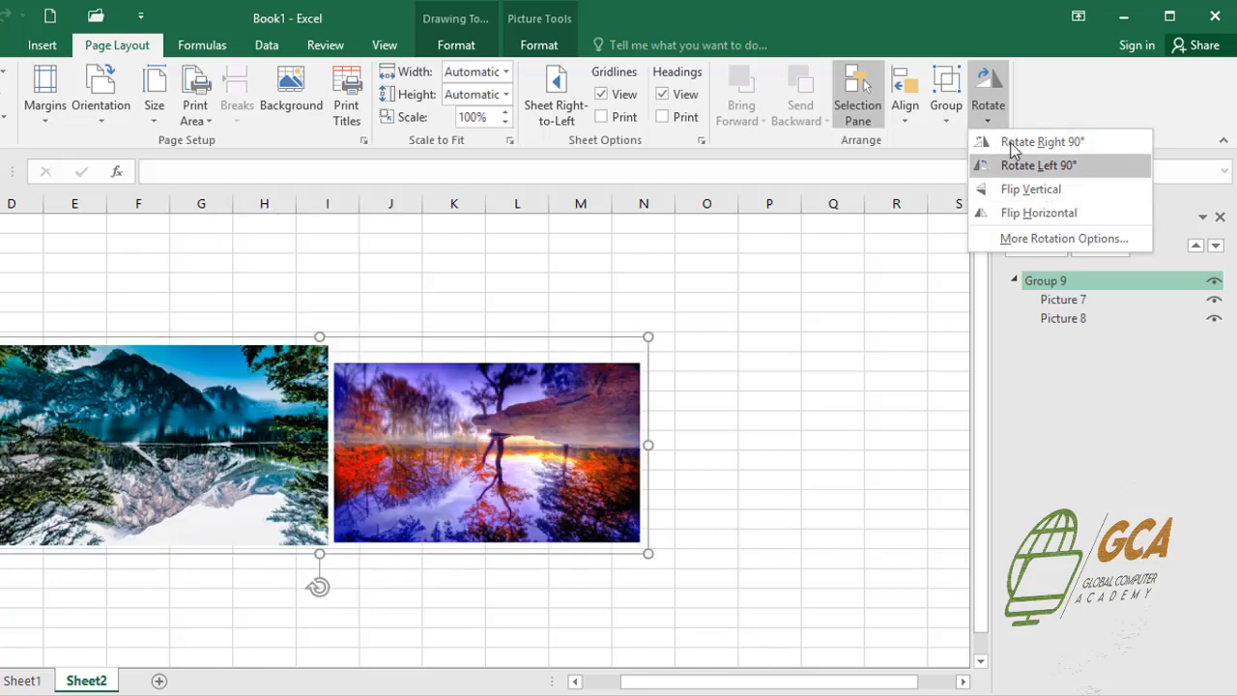
click(987, 115)
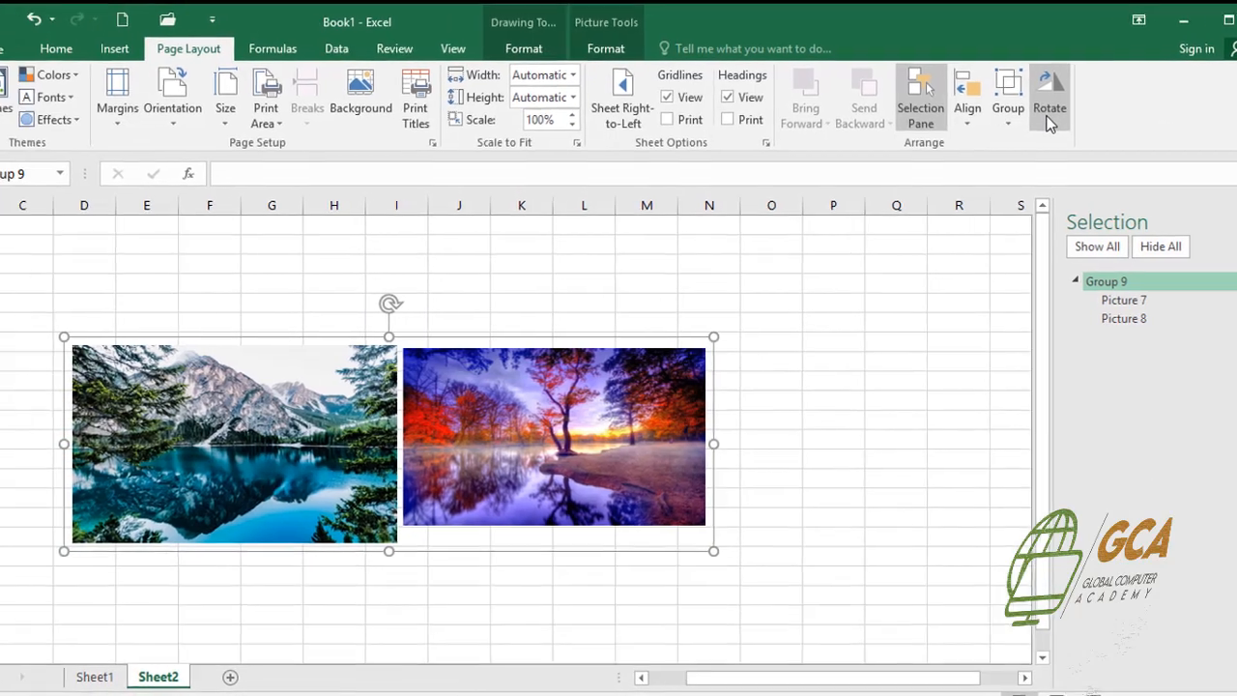